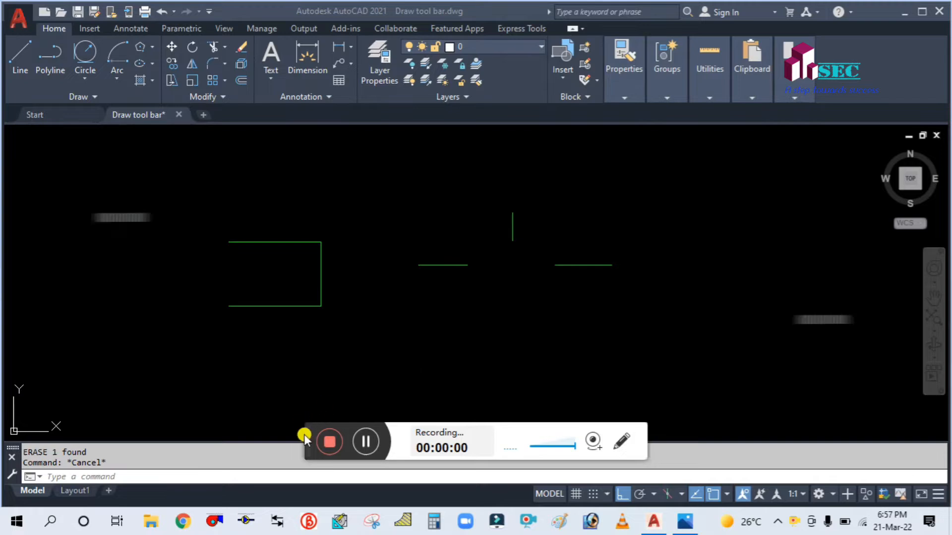
{"action": "mouse_move", "coordinate": [305, 434]}
{"action": "left_mouse_down"}
{"action": "mouse_move", "coordinate": [672, 434]}
{"action": "mouse_move", "coordinate": [787, 453]}
{"action": "mouse_move", "coordinate": [849, 475]}
{"action": "left_mouse_up"}
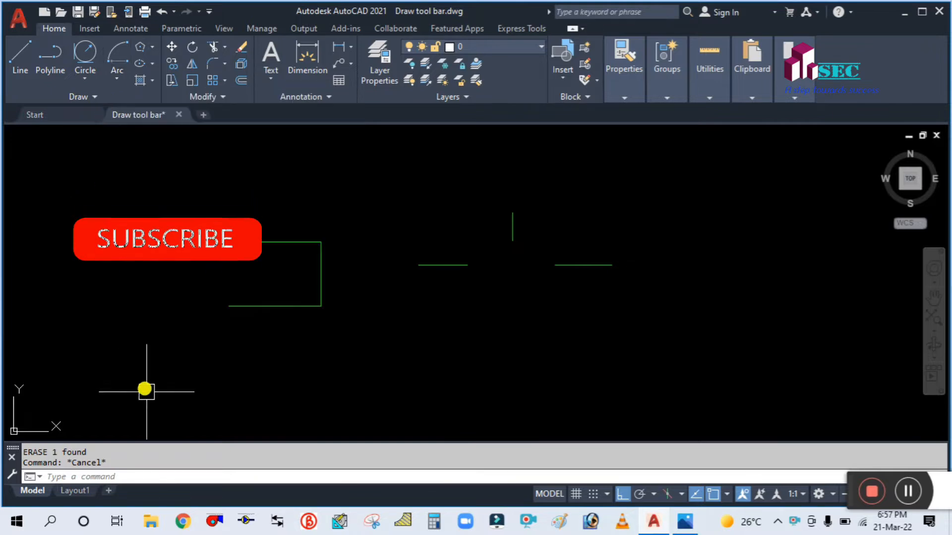
{"action": "key", "text": "Escape"}
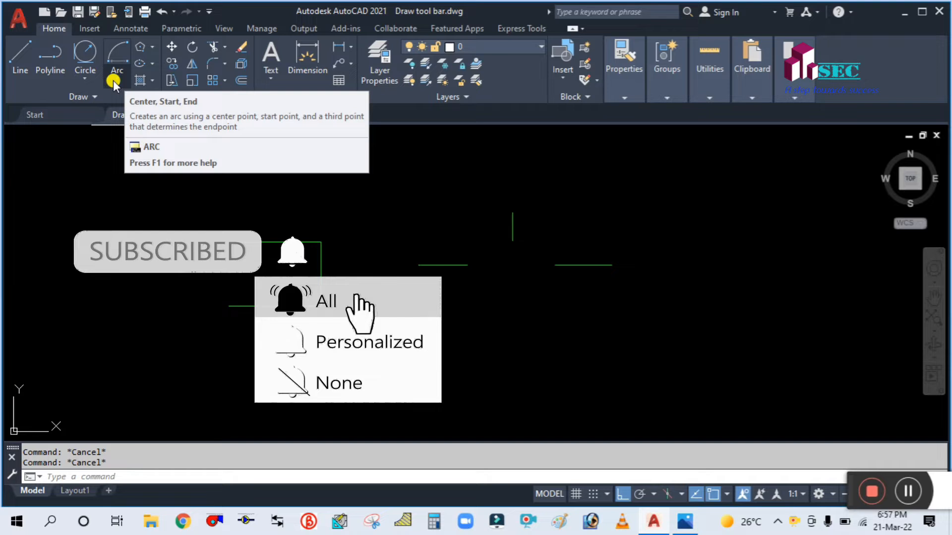
{"action": "left_click", "coordinate": [113, 80]}
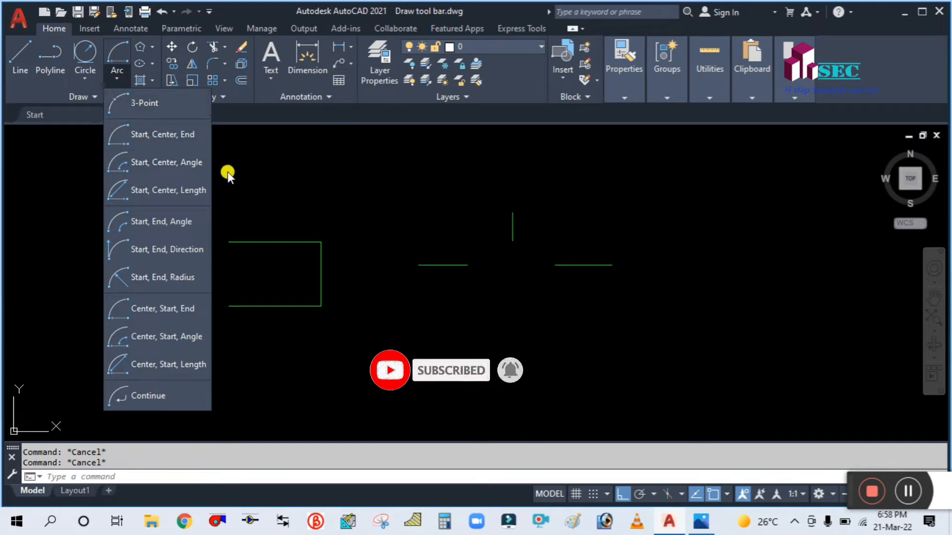
{"action": "left_click", "coordinate": [275, 197]}
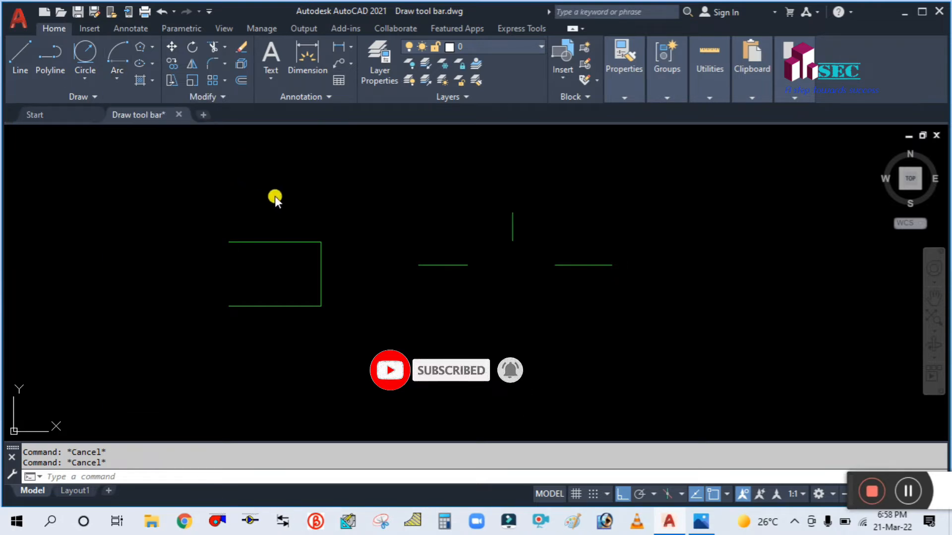
Draw a 3-Point arc from the left horizontal line's inner end through the vertical line's lower end to the right horizontal line's inner end.
{"action": "left_click", "coordinate": [112, 83]}
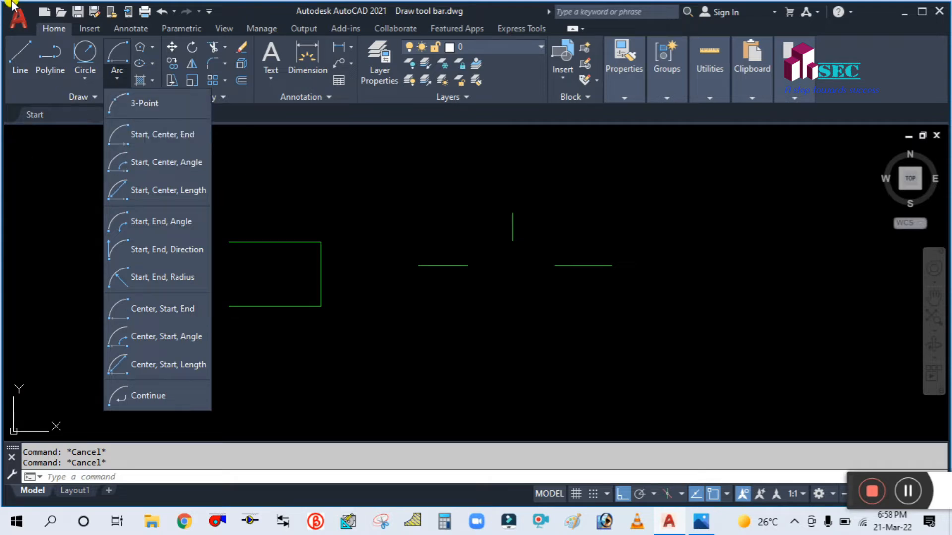
{"action": "left_click", "coordinate": [147, 111]}
{"action": "scroll", "coordinate": [498, 268], "scroll_direction": "up", "scroll_amount": 2}
{"action": "scroll", "coordinate": [501, 270], "scroll_direction": "up", "scroll_amount": 2}
{"action": "scroll", "coordinate": [468, 290], "scroll_direction": "down", "scroll_amount": 2}
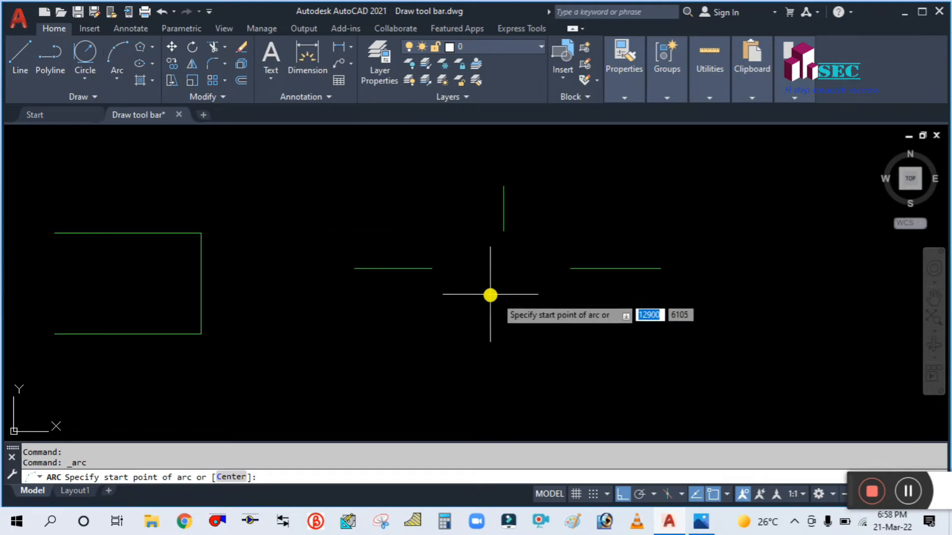
{"action": "left_click", "coordinate": [432, 269]}
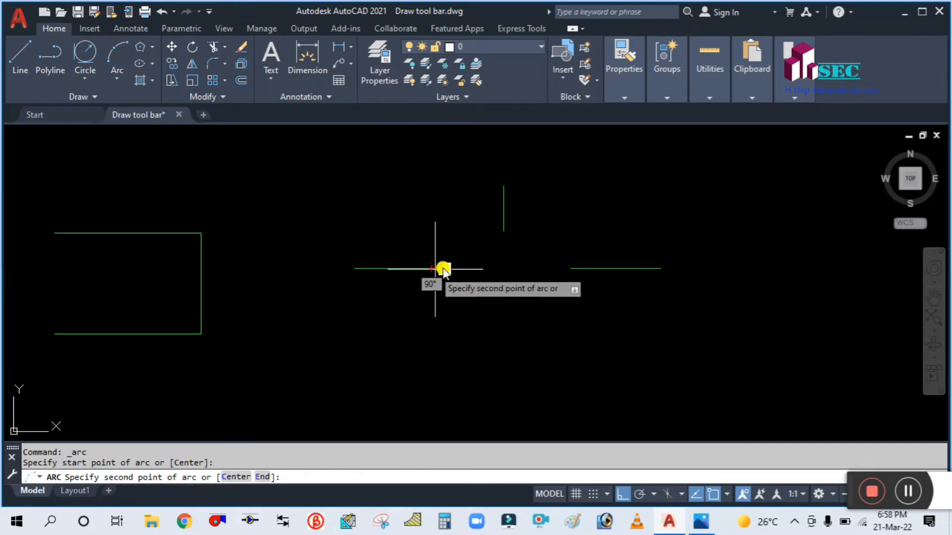
{"action": "left_click", "coordinate": [503, 231]}
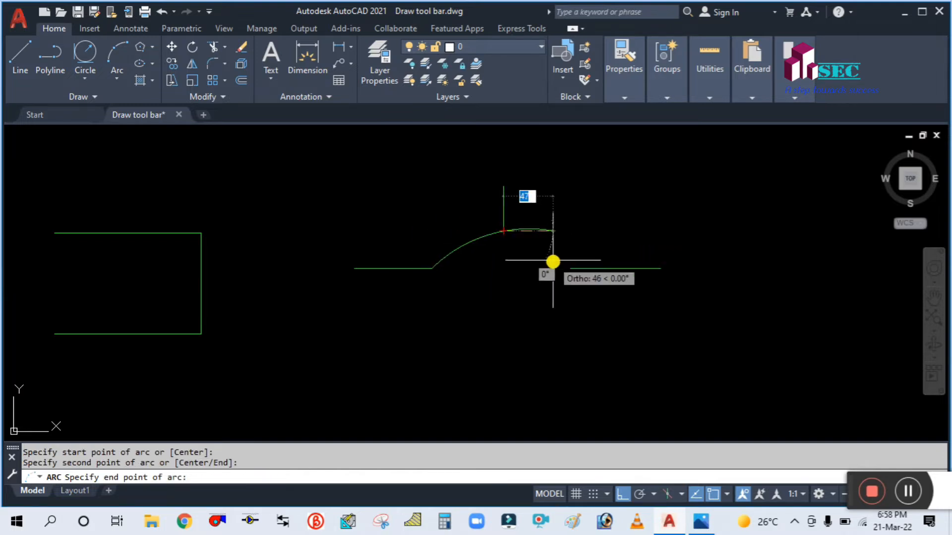
{"action": "left_click", "coordinate": [562, 269]}
{"action": "scroll", "coordinate": [459, 243], "scroll_direction": "up", "scroll_amount": 2}
{"action": "scroll", "coordinate": [552, 252], "scroll_direction": "down", "scroll_amount": 2}
{"action": "middle_click_drag", "start_coordinate": [514, 298], "coordinate": [480, 280]}
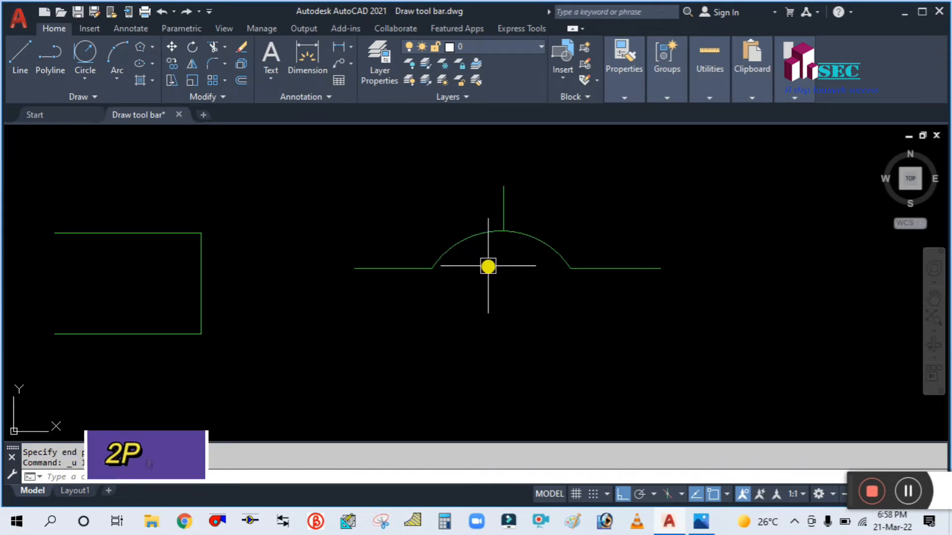
Undo the three-point arc between the two horizontal lines.
{"action": "key", "text": "ctrl+z"}
{"action": "key", "text": "ctrl+z"}
{"action": "scroll", "coordinate": [476, 276], "scroll_direction": "up", "scroll_amount": 2}
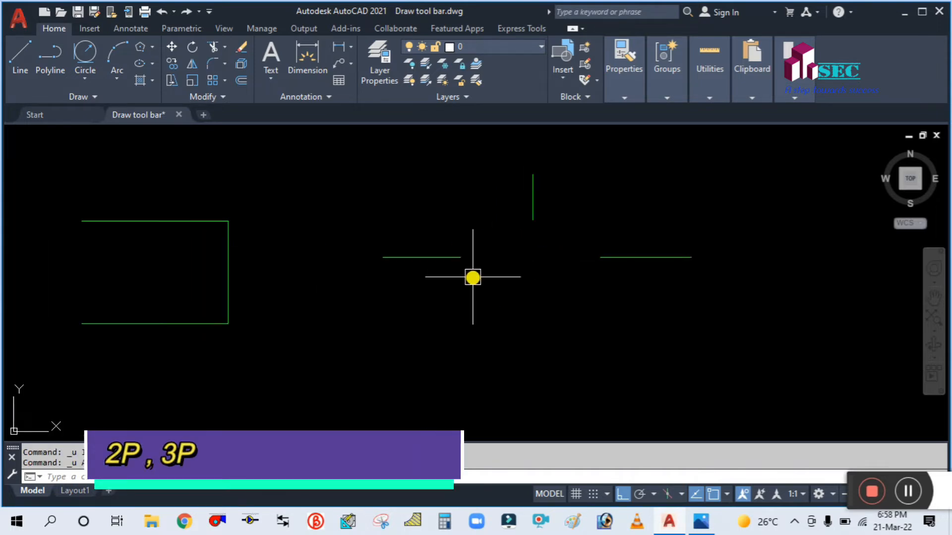
{"action": "type", "text": "A"}
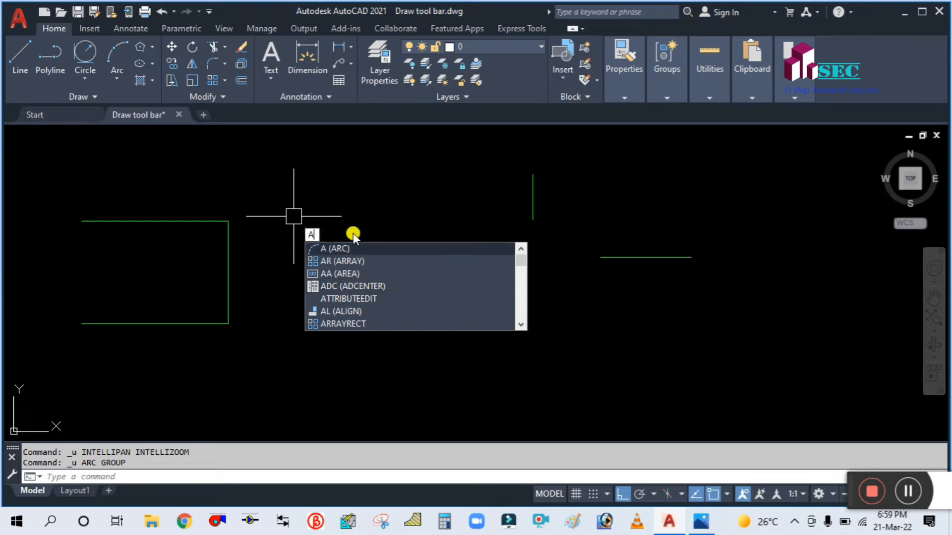
{"action": "key", "text": "Return"}
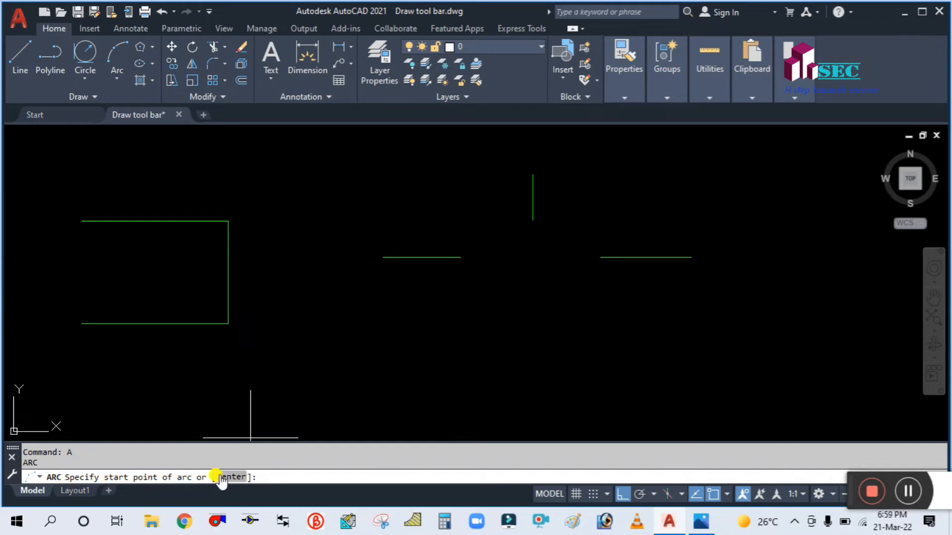
{"action": "left_click", "coordinate": [460, 257]}
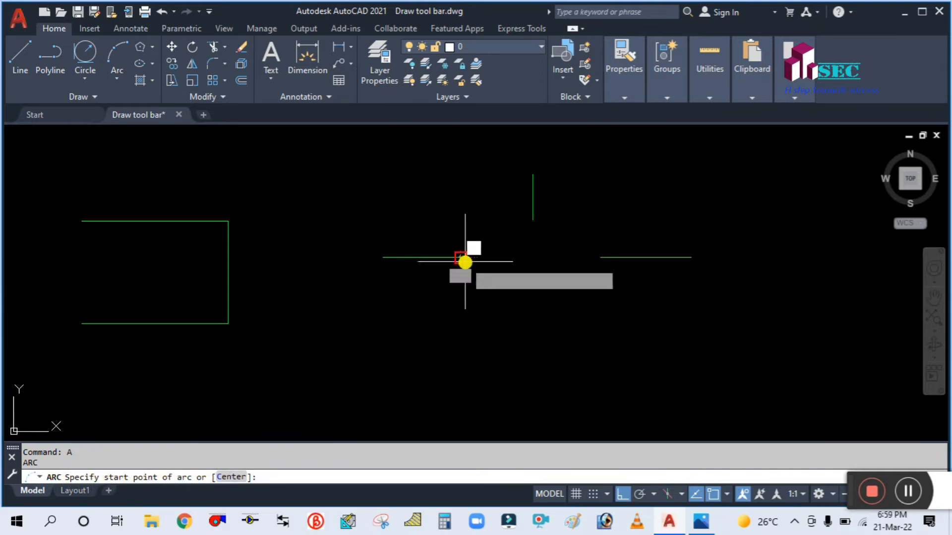
{"action": "left_click", "coordinate": [531, 218]}
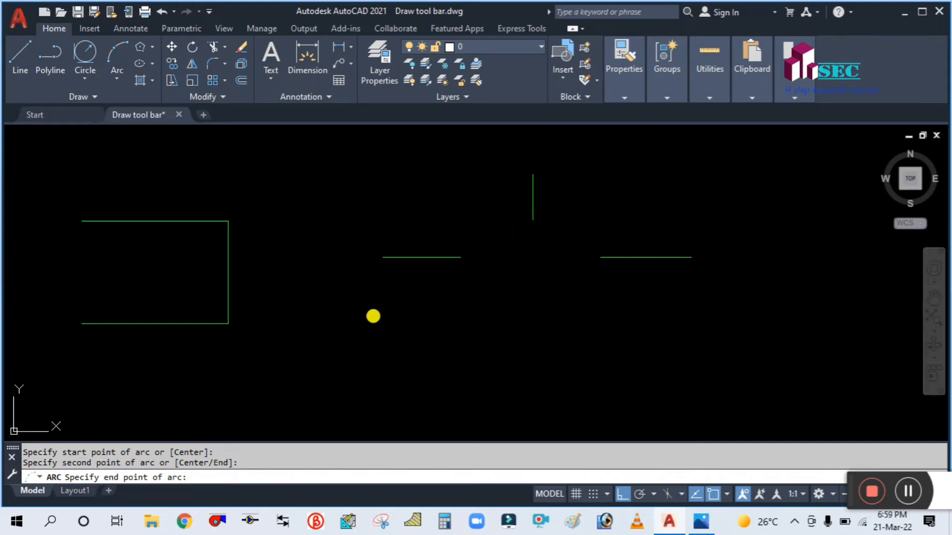
{"action": "key", "text": "Escape"}
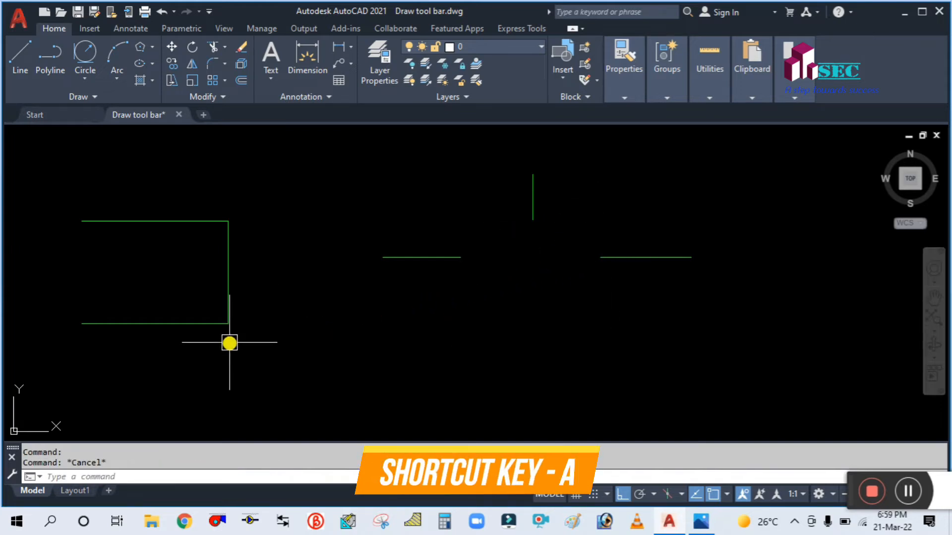
{"action": "key", "text": "Return"}
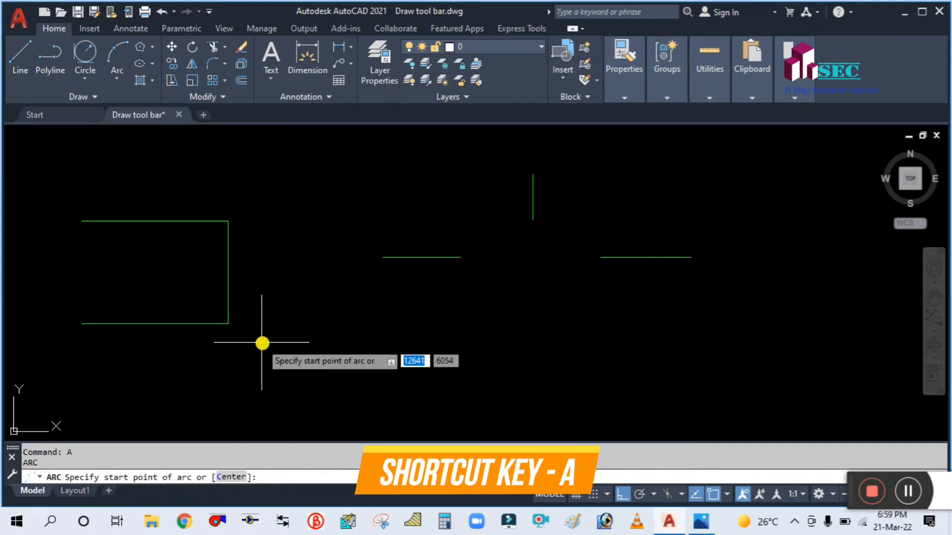
{"action": "key", "text": "Escape"}
Join the inner ends of the two horizontal lines with a 3-Point arc passing through the lower end of the vertical line.
{"action": "left_click", "coordinate": [117, 74]}
{"action": "left_click", "coordinate": [126, 103]}
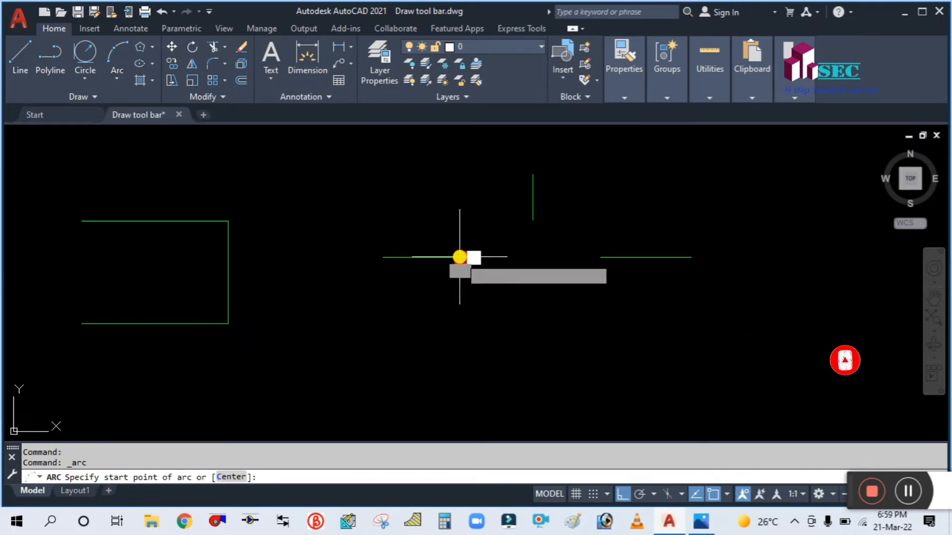
{"action": "left_click", "coordinate": [460, 258]}
{"action": "left_click", "coordinate": [534, 221]}
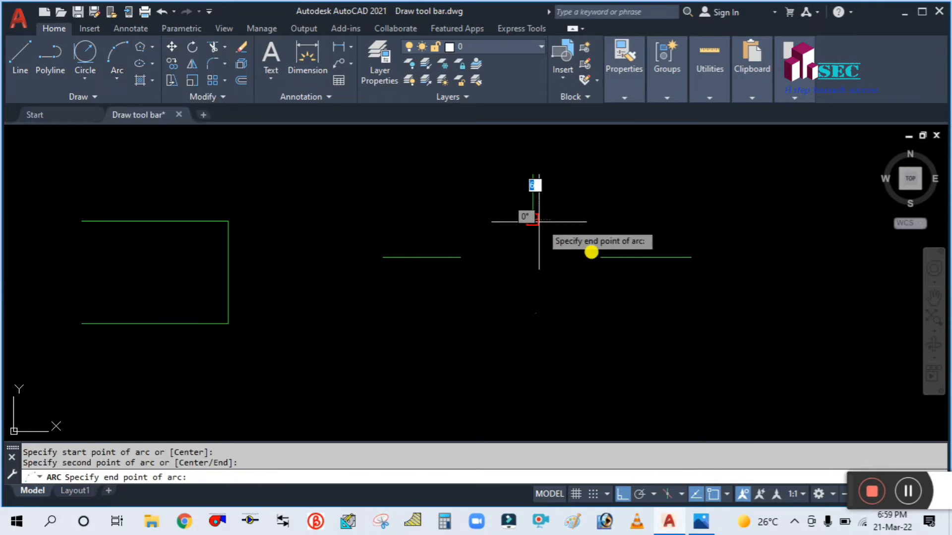
{"action": "left_click", "coordinate": [599, 257]}
{"action": "key", "text": "Escape"}
{"action": "scroll", "coordinate": [533, 220], "scroll_direction": "up", "scroll_amount": 4}
{"action": "scroll", "coordinate": [561, 263], "scroll_direction": "down", "scroll_amount": 4}
{"action": "left_click", "coordinate": [580, 242]}
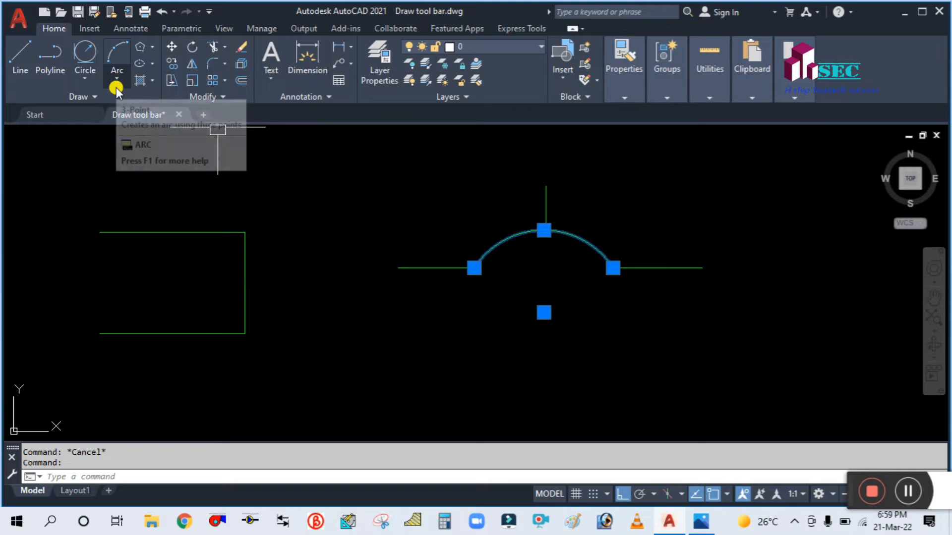
{"action": "key", "text": "Escape"}
{"action": "left_click", "coordinate": [603, 246]}
{"action": "key", "text": "Escape"}
Draw a Start, Center, End arc from the open rectangle's lower-right corner, centred on its right side's midpoint, ending at the upper-right corner.
{"action": "middle_click_drag", "start_coordinate": [335, 312], "coordinate": [412, 306]}
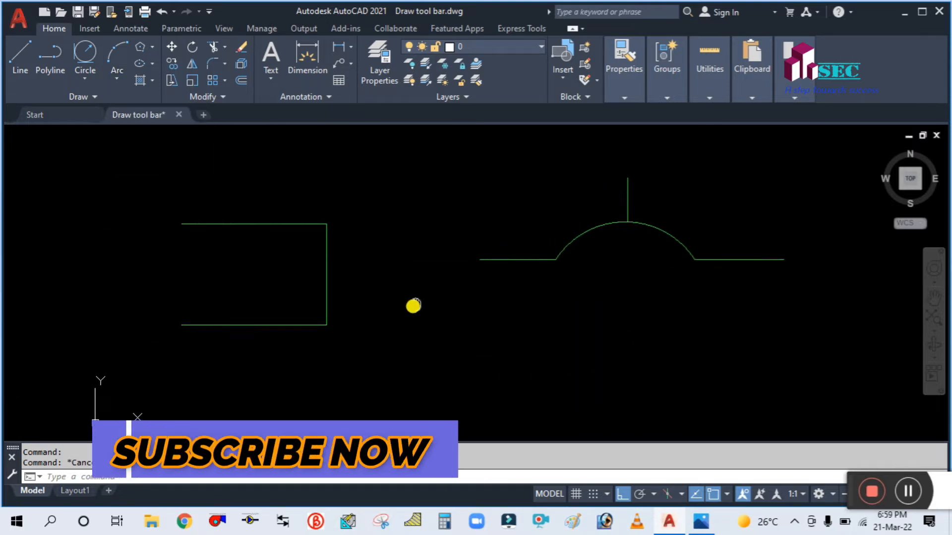
{"action": "left_click", "coordinate": [110, 78]}
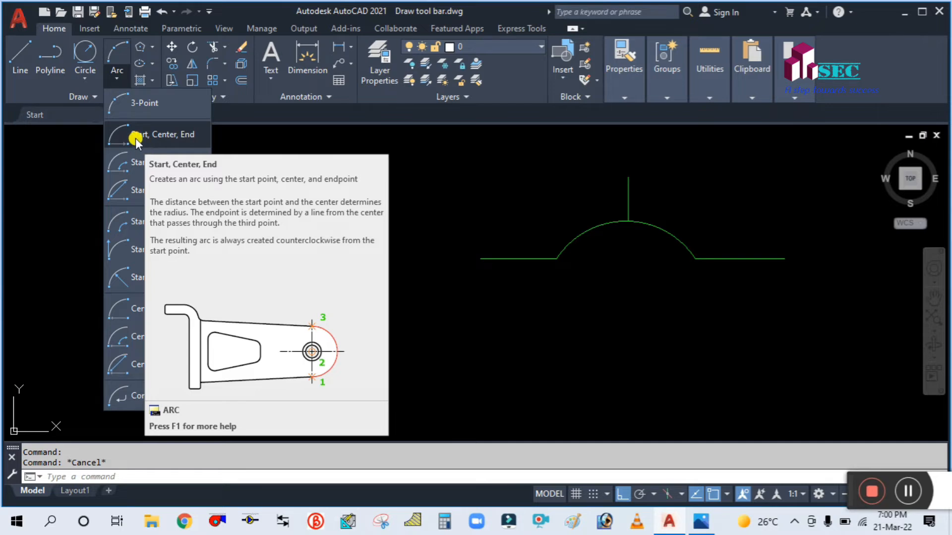
{"action": "left_click", "coordinate": [135, 139]}
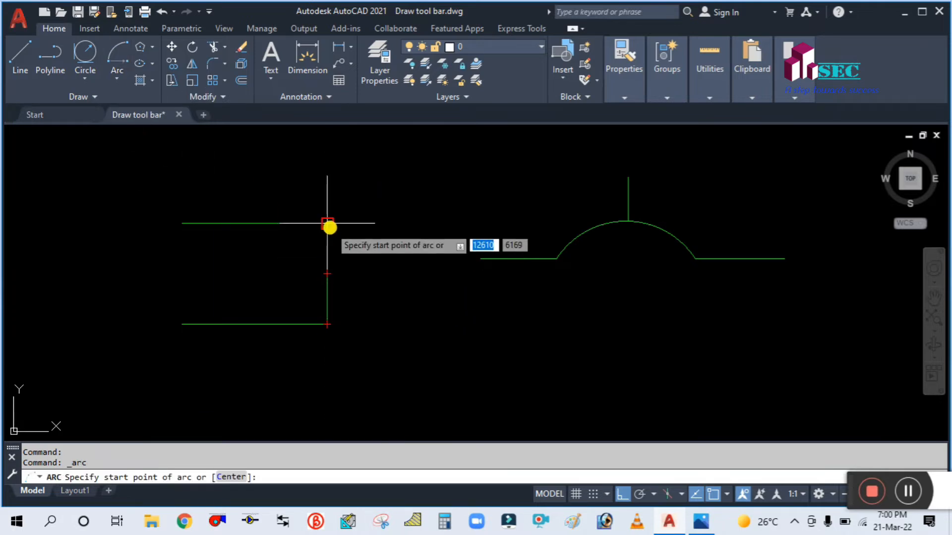
{"action": "left_click", "coordinate": [327, 322]}
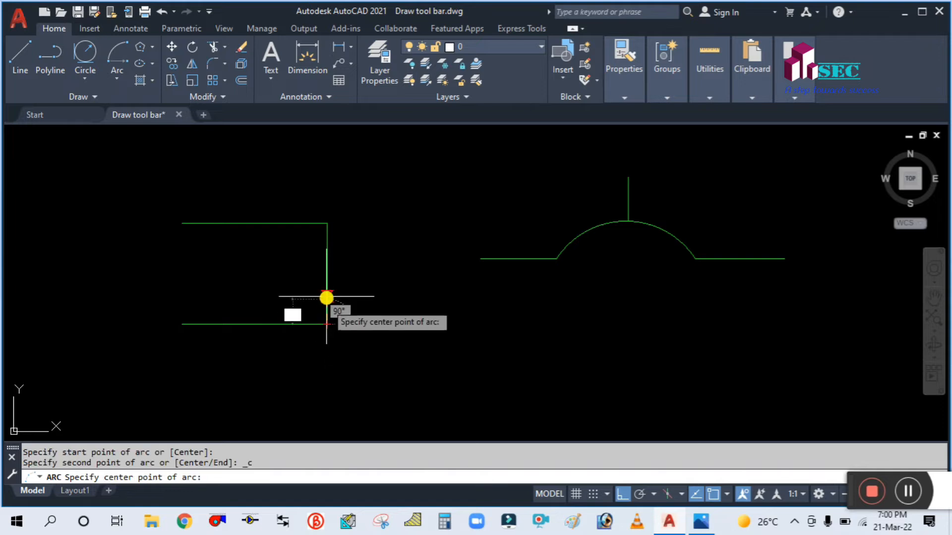
{"action": "left_click", "coordinate": [326, 274]}
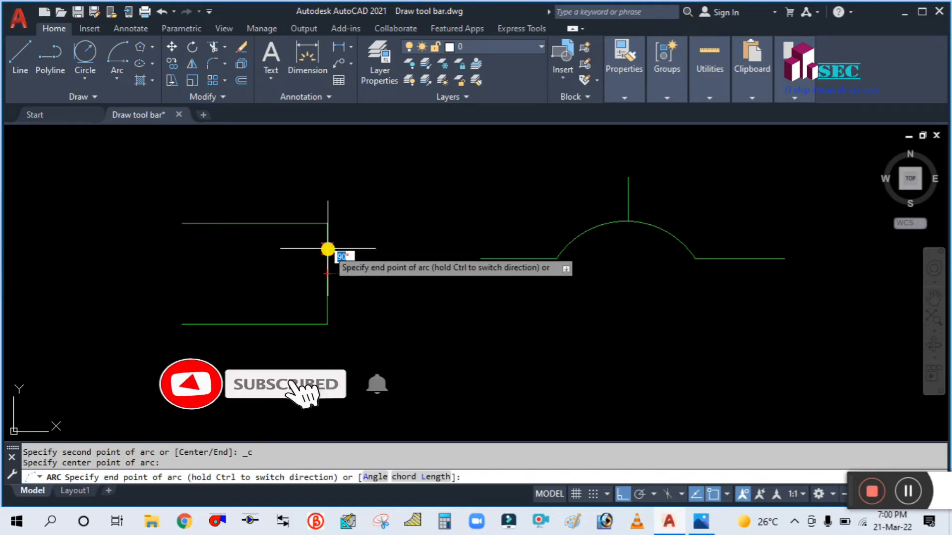
{"action": "left_click", "coordinate": [327, 223]}
{"action": "scroll", "coordinate": [366, 248], "scroll_direction": "up", "scroll_amount": 3}
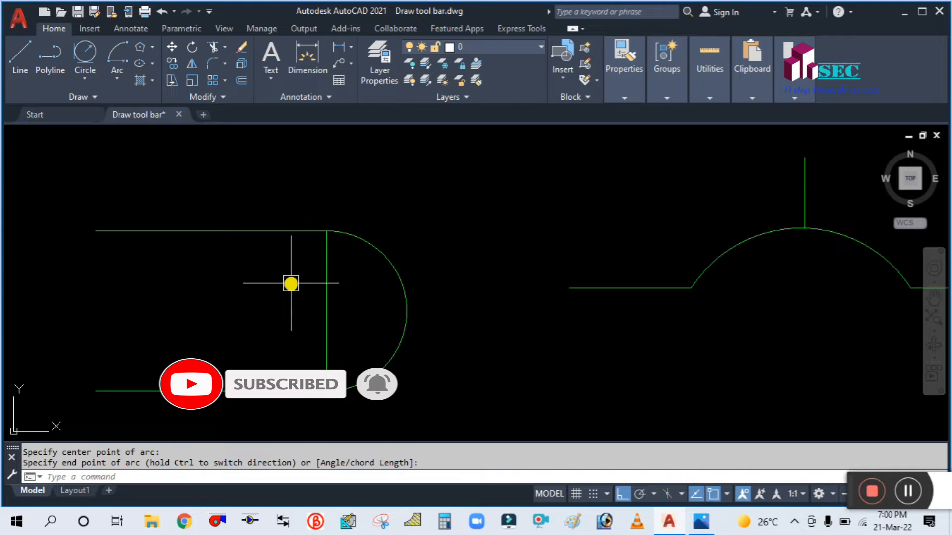
{"action": "scroll", "coordinate": [376, 325], "scroll_direction": "down", "scroll_amount": 2}
Erase the semicircular arc on the right side of the open rectangle.
{"action": "left_click", "coordinate": [397, 345]}
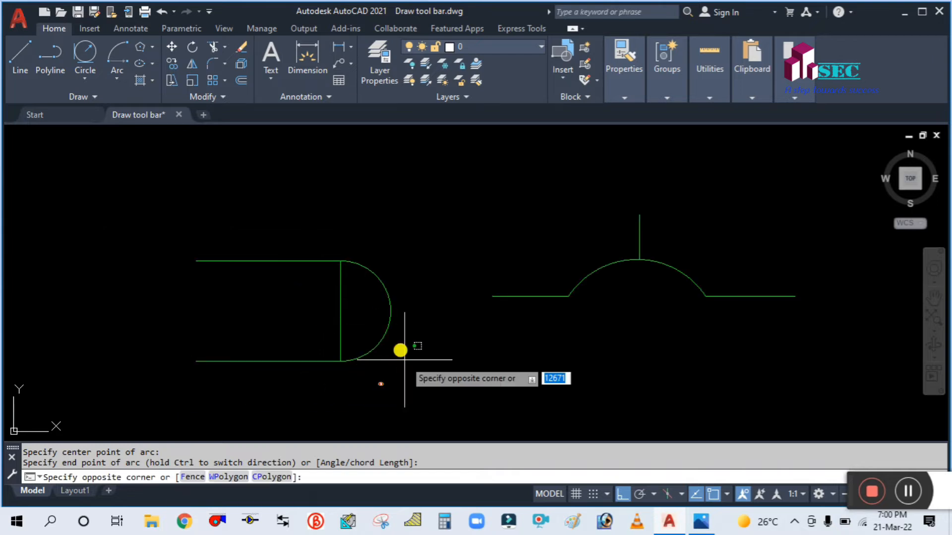
{"action": "left_click", "coordinate": [364, 237]}
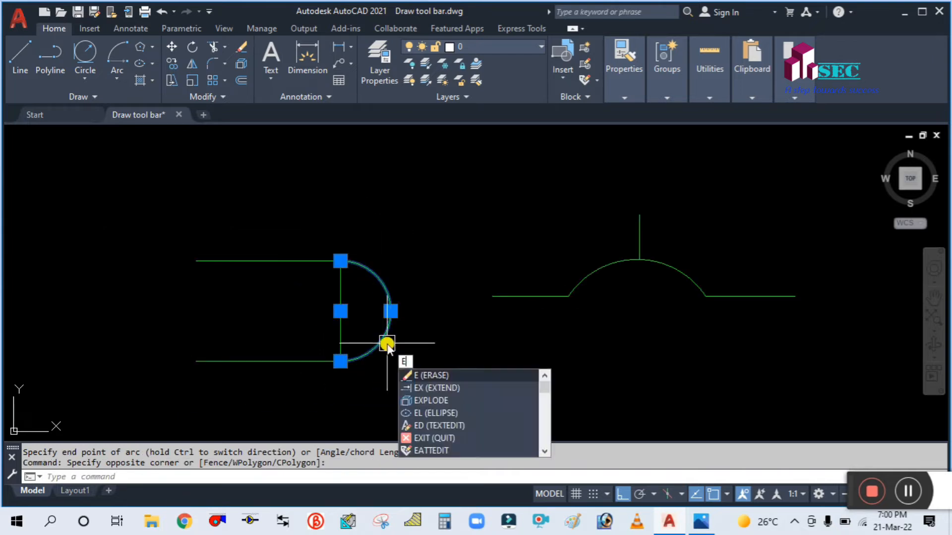
{"action": "key", "text": "Return"}
Draw a Start, Center, Angle arc from the open rectangle's lower-right corner, centred on its right side's midpoint, entering 30 as the included angle.
{"action": "left_click", "coordinate": [120, 80]}
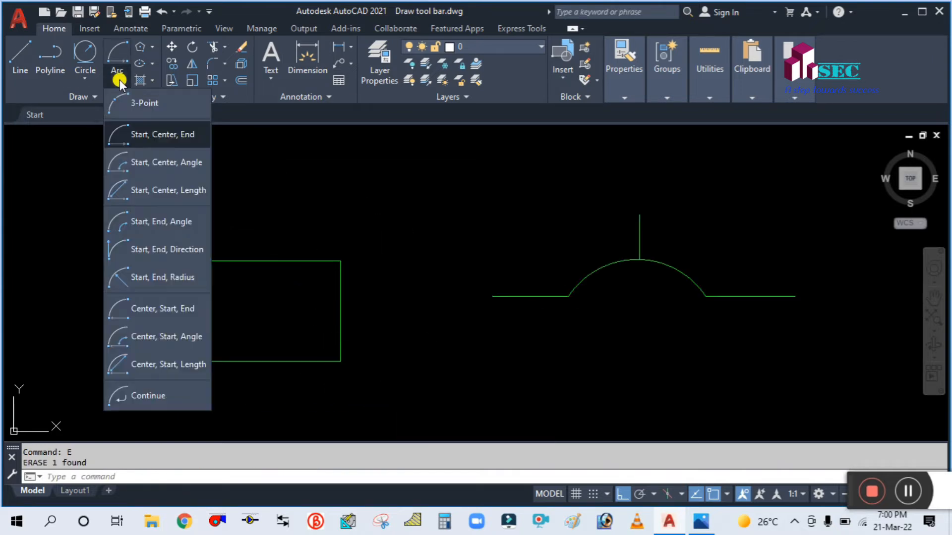
{"action": "left_click", "coordinate": [132, 168]}
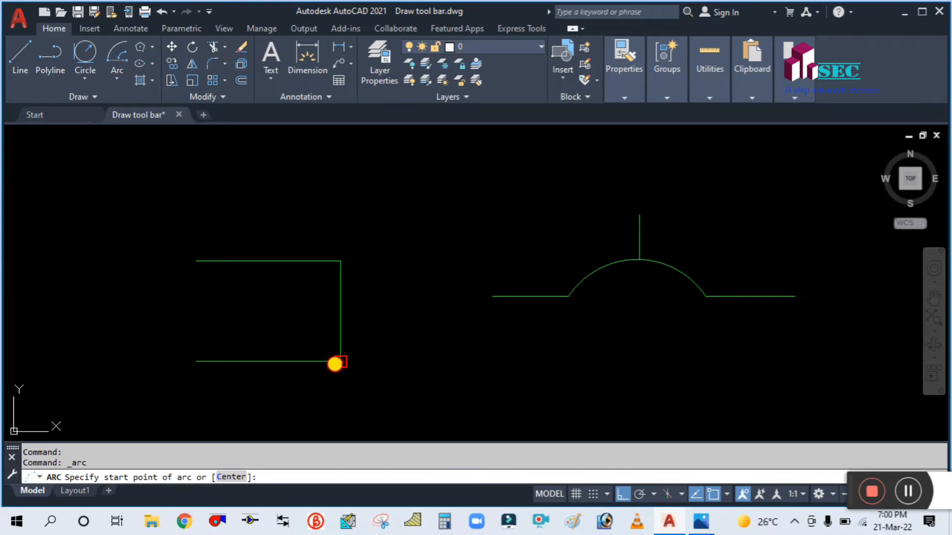
{"action": "left_click", "coordinate": [335, 364]}
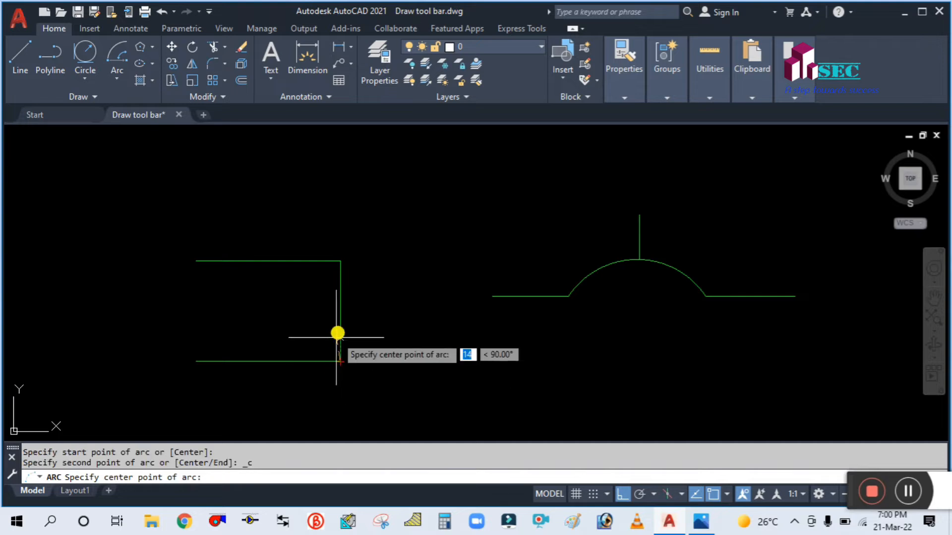
{"action": "left_click", "coordinate": [340, 312]}
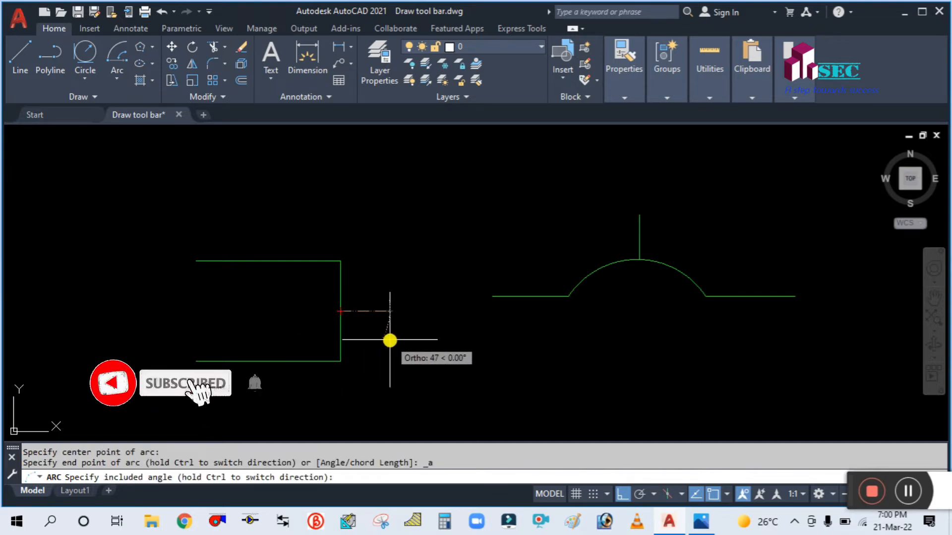
{"action": "type", "text": "30"}
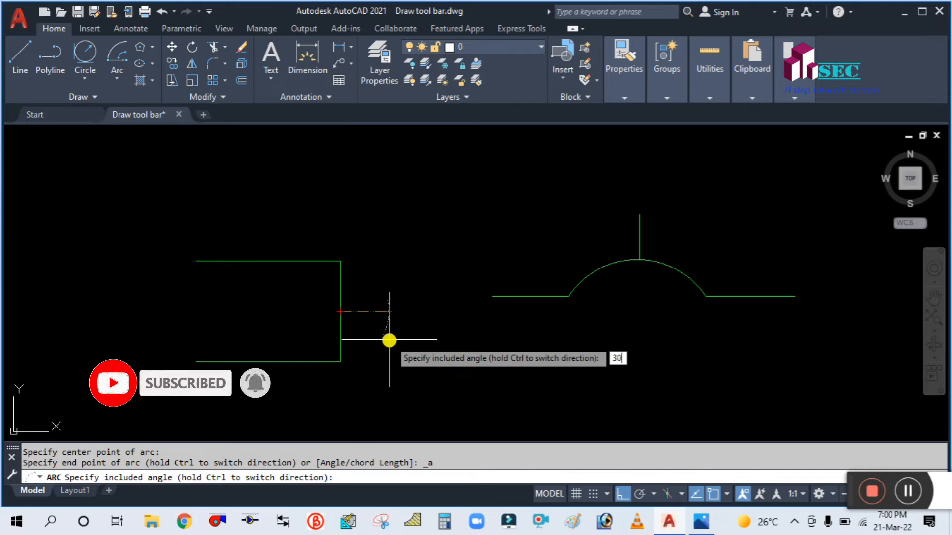
{"action": "key", "text": "Return"}
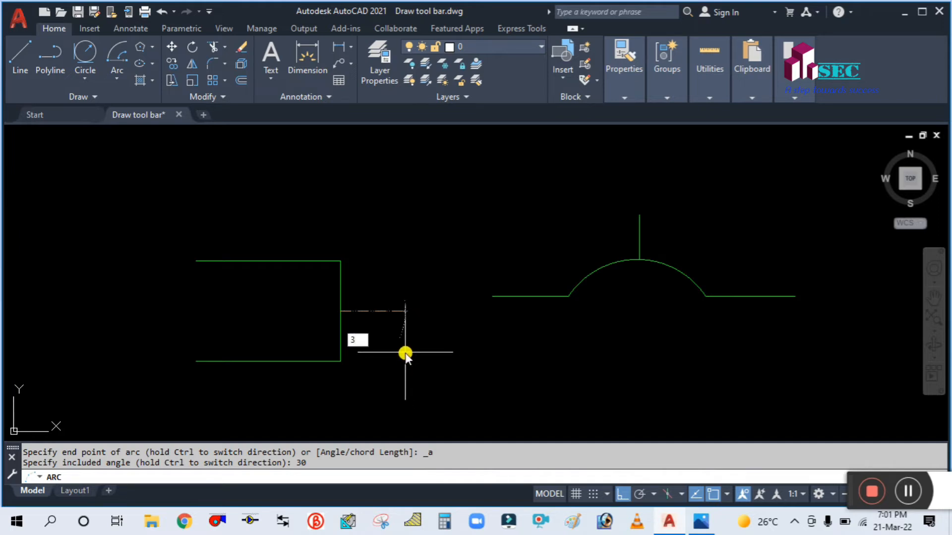
{"action": "key", "text": "Return"}
{"action": "scroll", "coordinate": [323, 361], "scroll_direction": "up", "scroll_amount": 3}
{"action": "scroll", "coordinate": [355, 286], "scroll_direction": "down", "scroll_amount": 3}
{"action": "mouse_move", "coordinate": [440, 328]}
{"action": "middle_mouse_down"}
{"action": "mouse_move", "coordinate": [395, 313]}
{"action": "mouse_move", "coordinate": [372, 329]}
{"action": "middle_mouse_up"}
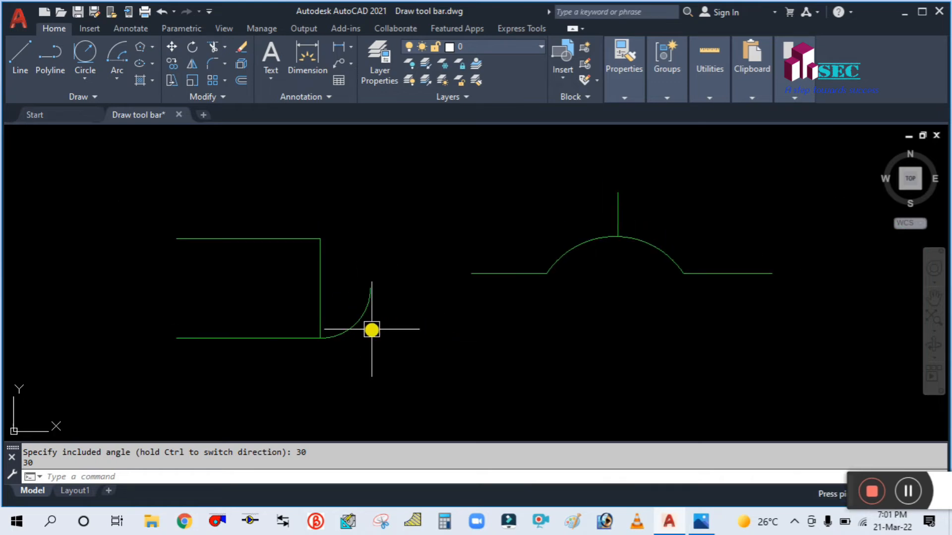
Erase the quarter-circle arc attached to the open rectangle's lower-right corner.
{"action": "left_click", "coordinate": [389, 354]}
{"action": "left_click", "coordinate": [353, 262]}
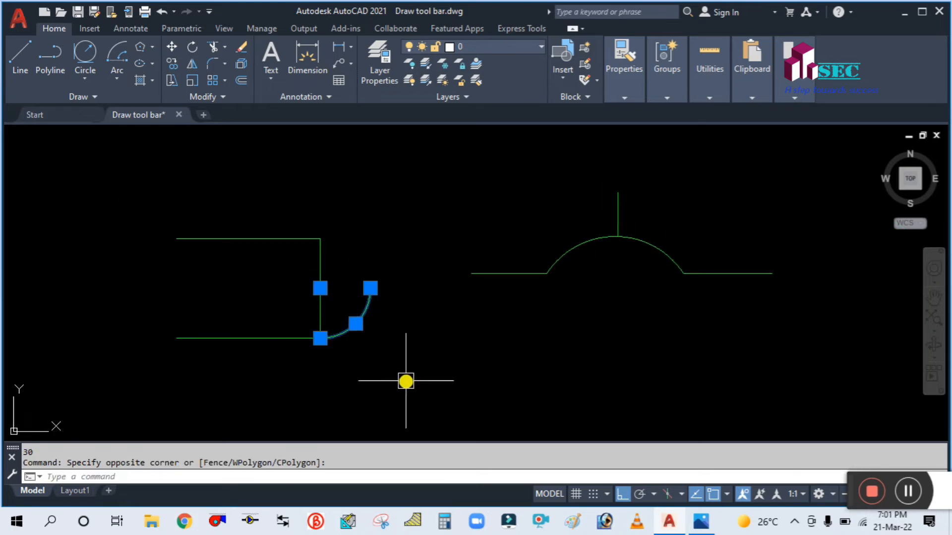
{"action": "type", "text": "e"}
{"action": "key", "text": "Return"}
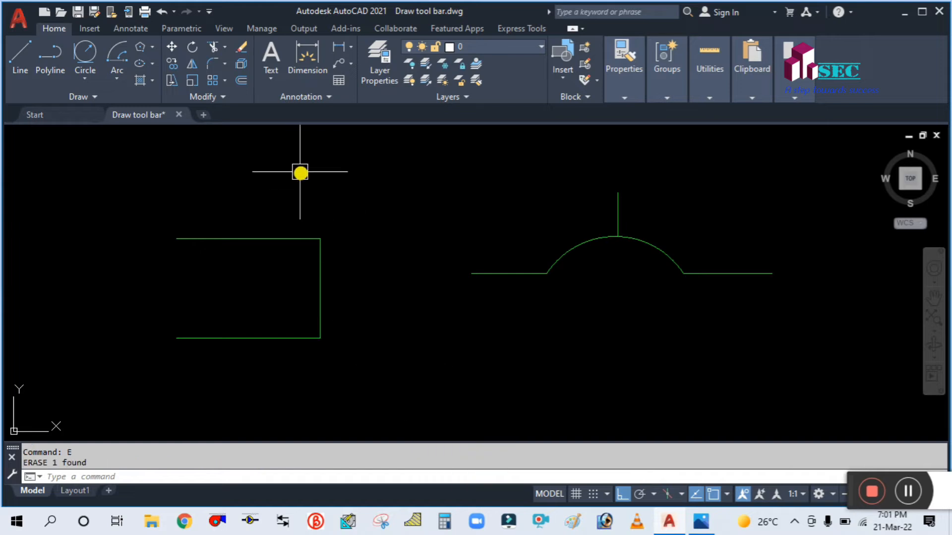
Draw a Start, Center, Length arc from the open rectangle's lower-right corner, centred on its right side's midpoint, with a chord length of 96.
{"action": "left_click", "coordinate": [118, 81]}
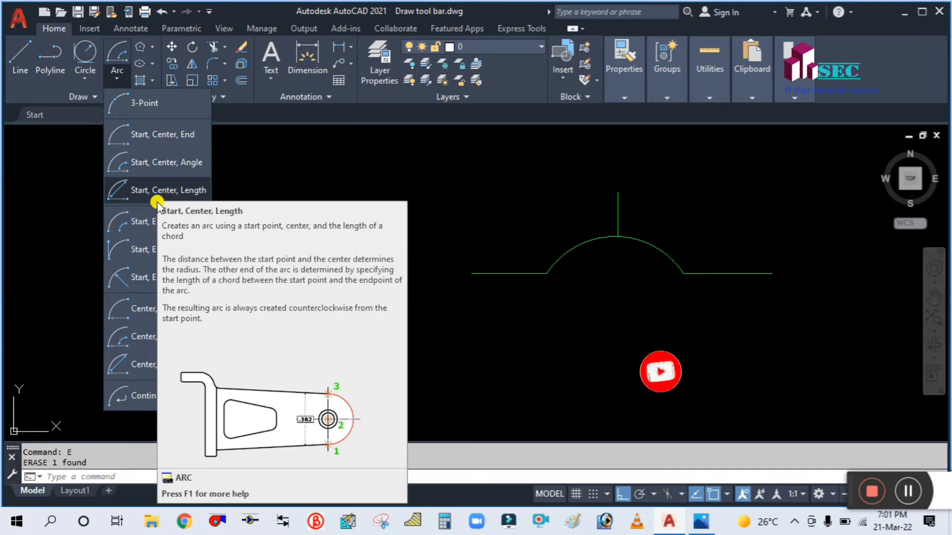
{"action": "left_click", "coordinate": [133, 193]}
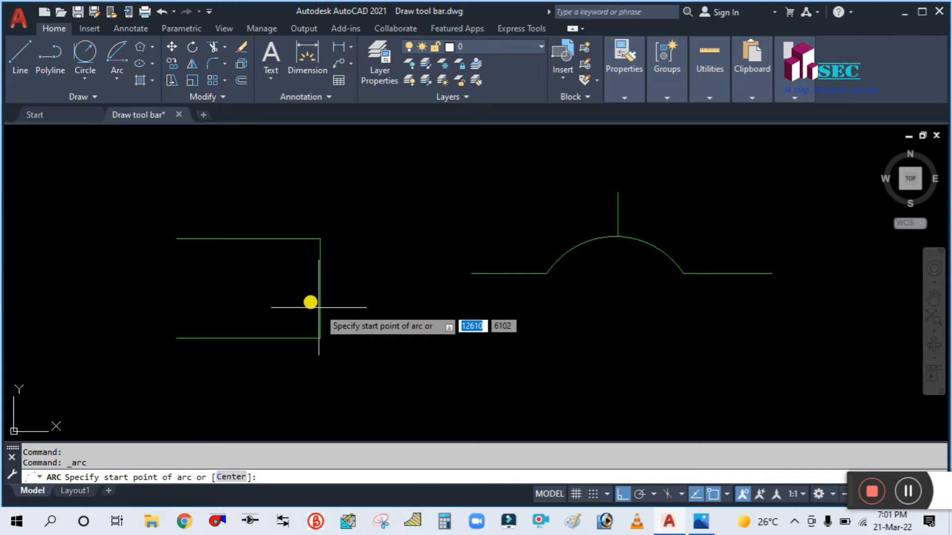
{"action": "left_click", "coordinate": [112, 79]}
{"action": "left_click", "coordinate": [200, 191]}
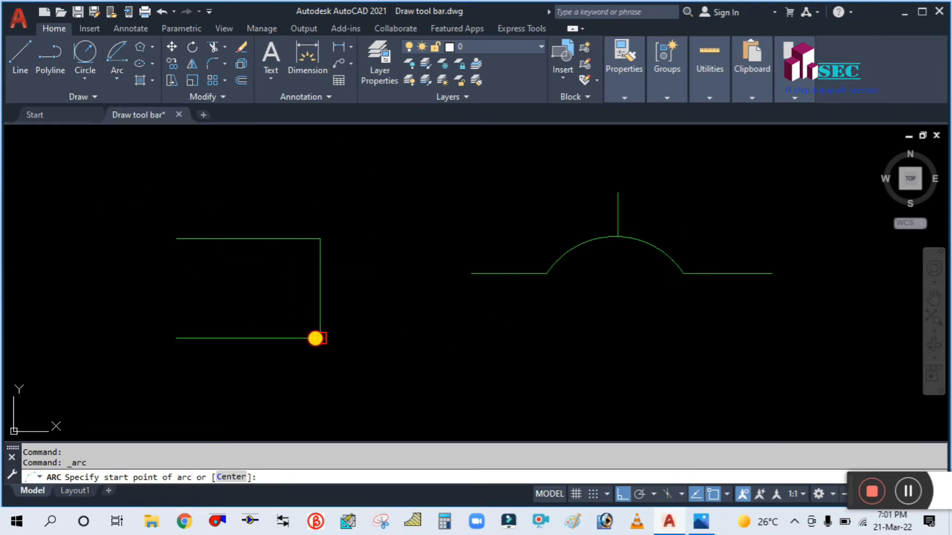
{"action": "left_click", "coordinate": [316, 338]}
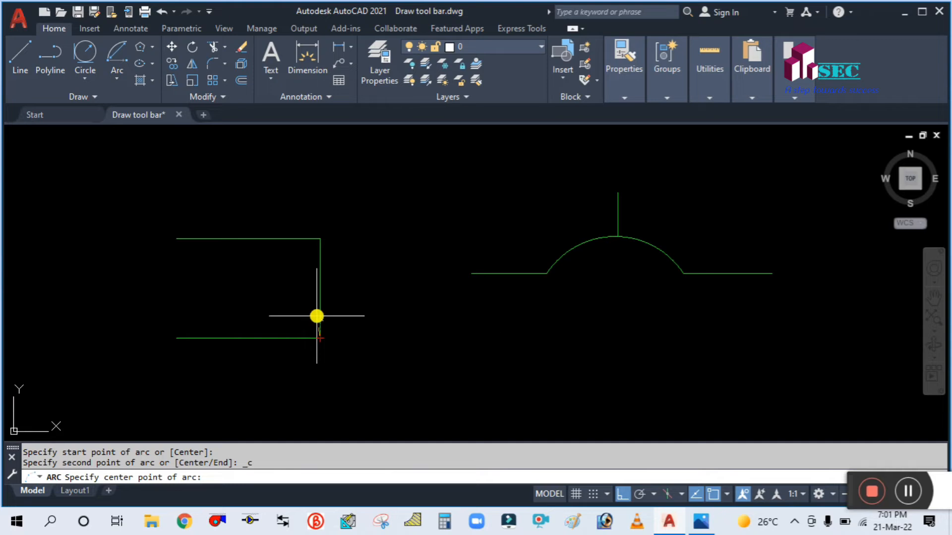
{"action": "left_click", "coordinate": [322, 286]}
{"action": "scroll", "coordinate": [290, 261], "scroll_direction": "up", "scroll_amount": 4}
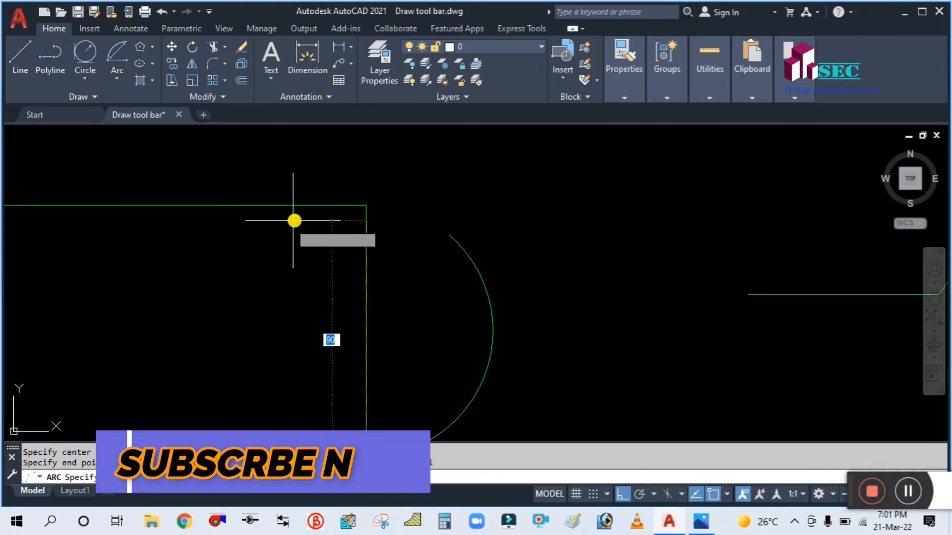
{"action": "scroll", "coordinate": [308, 215], "scroll_direction": "down", "scroll_amount": 2}
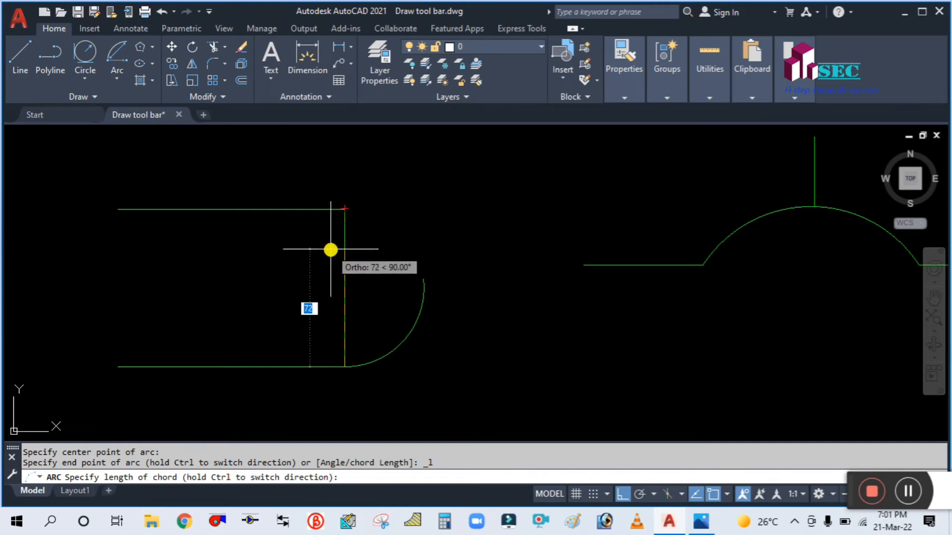
{"action": "type", "text": "96"}
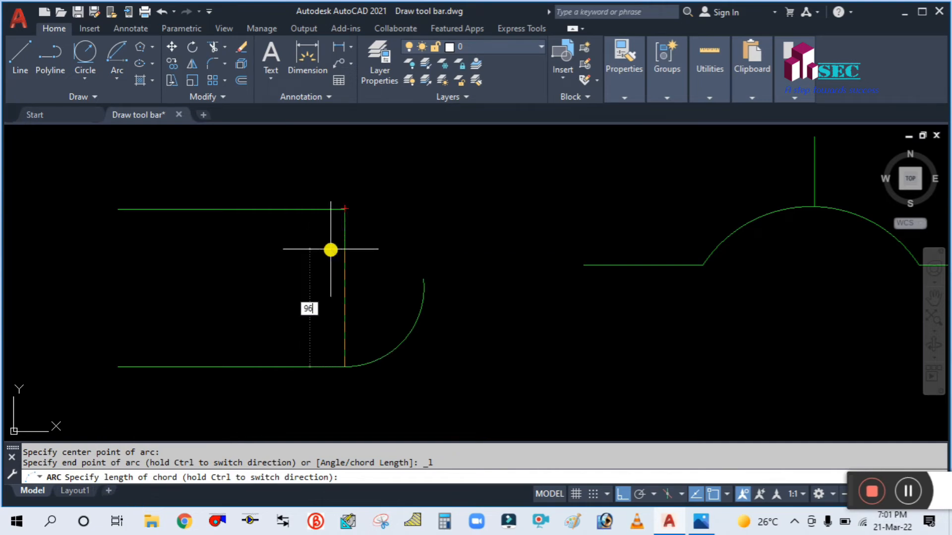
{"action": "key", "text": "Return"}
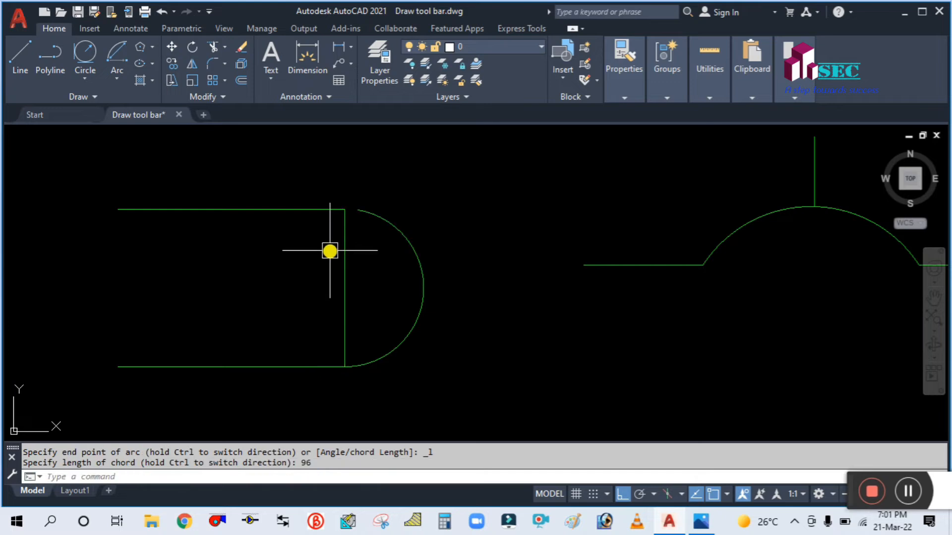
Erase the 96-unit-chord arc on the right side of the open rectangle.
{"action": "scroll", "coordinate": [335, 204], "scroll_direction": "up", "scroll_amount": 2}
{"action": "scroll", "coordinate": [347, 228], "scroll_direction": "down", "scroll_amount": 2}
{"action": "middle_click_drag", "start_coordinate": [420, 289], "coordinate": [476, 306]}
{"action": "left_click", "coordinate": [479, 359]}
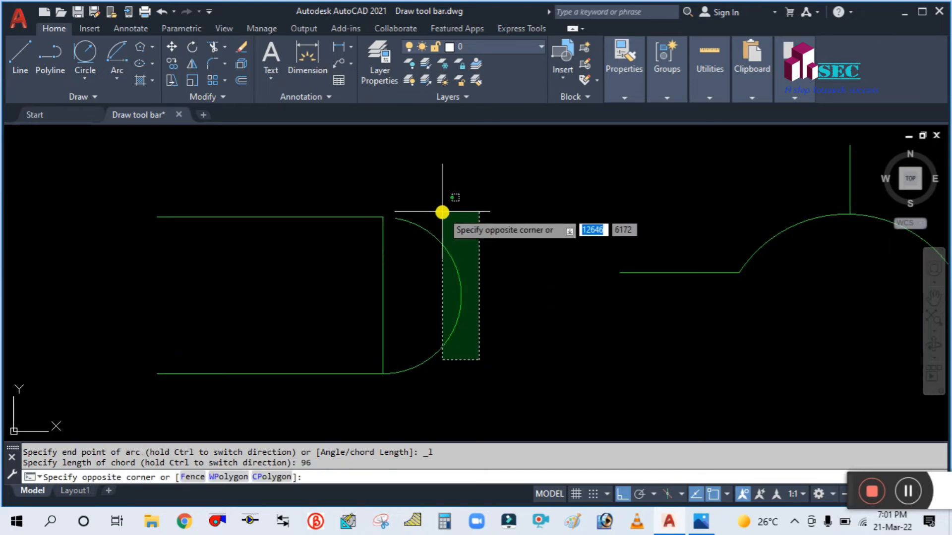
{"action": "left_click", "coordinate": [442, 212]}
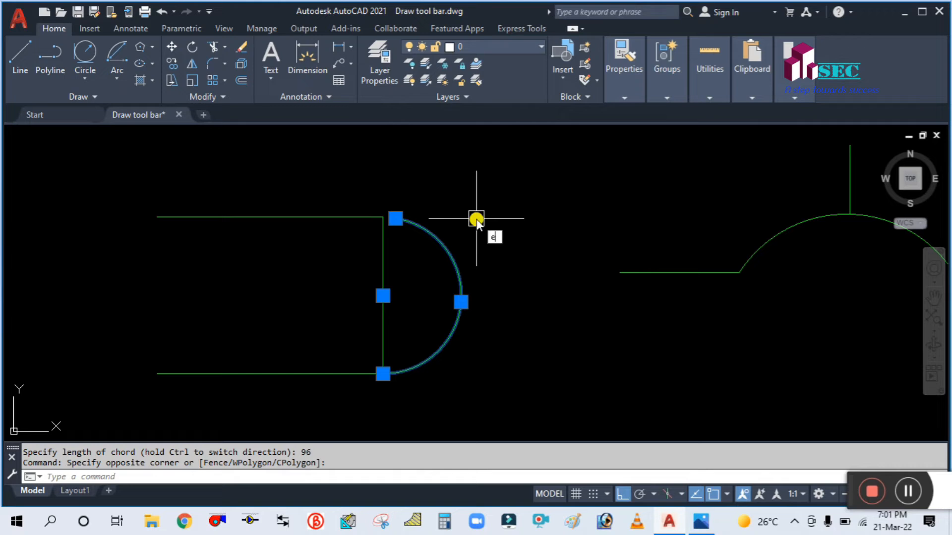
{"action": "key", "text": "Return"}
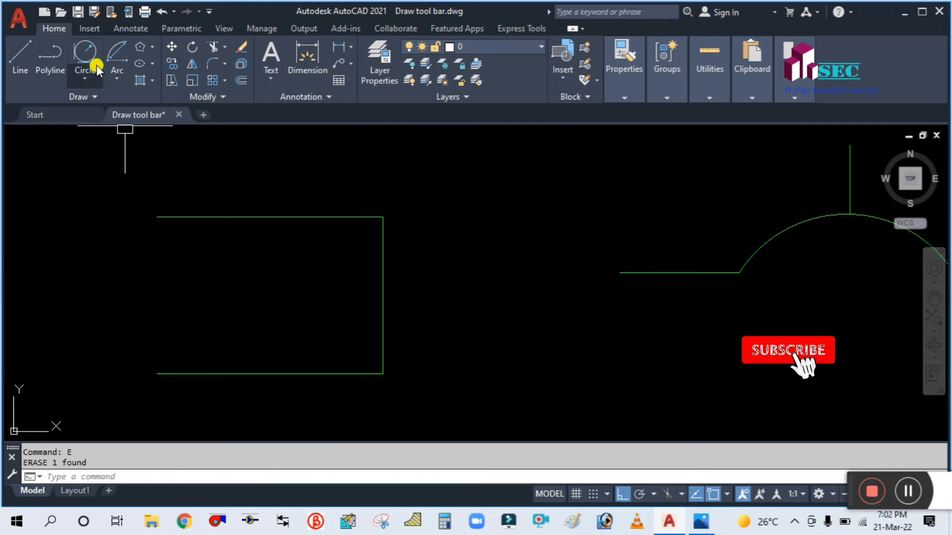
Draw a Start, End, Angle arc from the open rectangle's lower-right corner to its upper-right corner with a 120° included angle.
{"action": "left_click", "coordinate": [116, 80]}
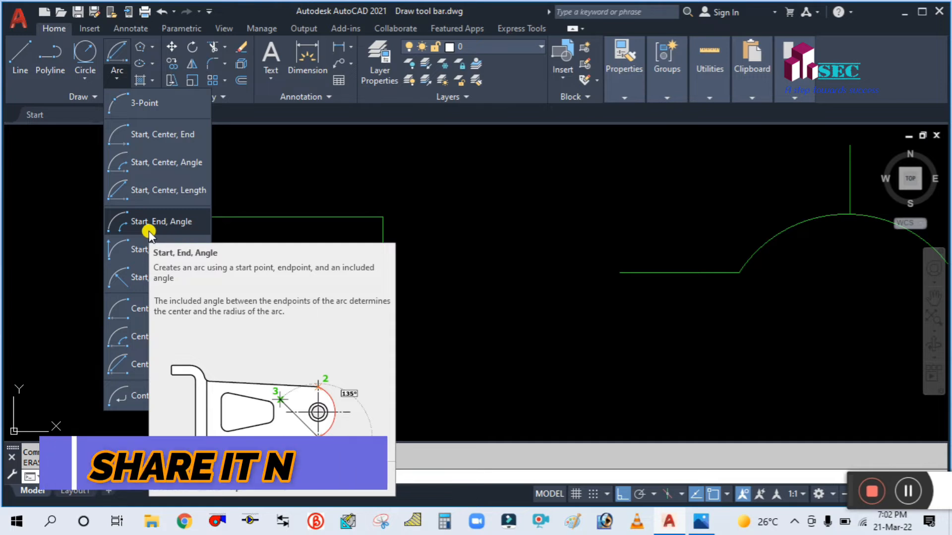
{"action": "left_click", "coordinate": [148, 230]}
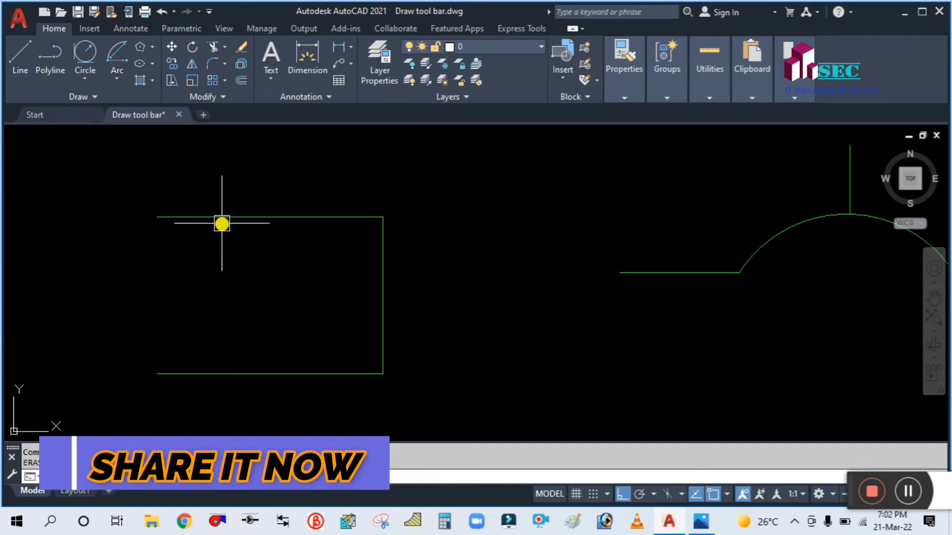
{"action": "left_click", "coordinate": [118, 74]}
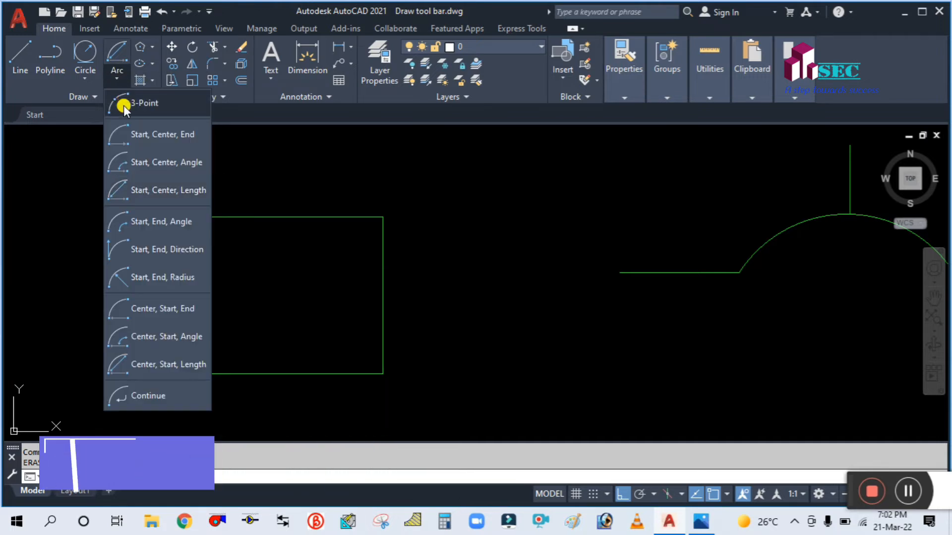
{"action": "left_click", "coordinate": [171, 221]}
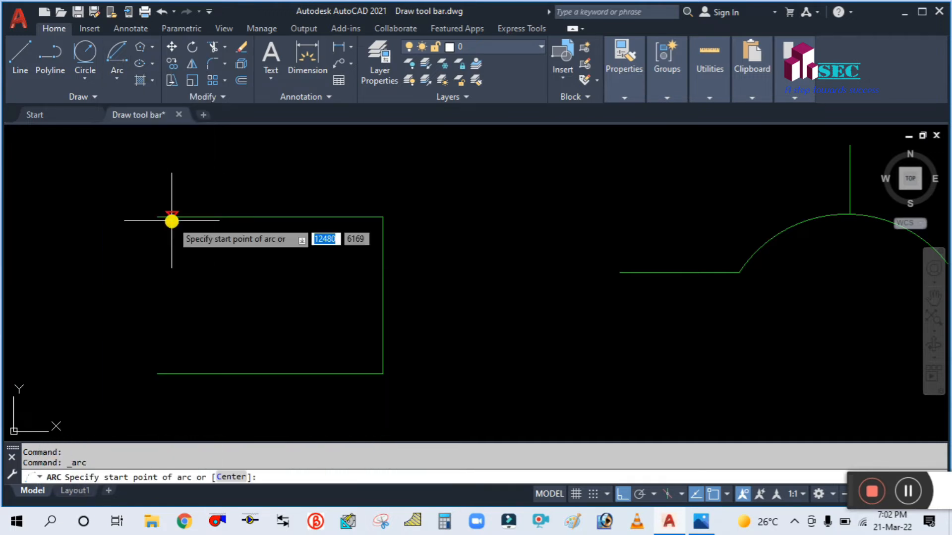
{"action": "left_click", "coordinate": [384, 375]}
{"action": "left_click", "coordinate": [384, 216]}
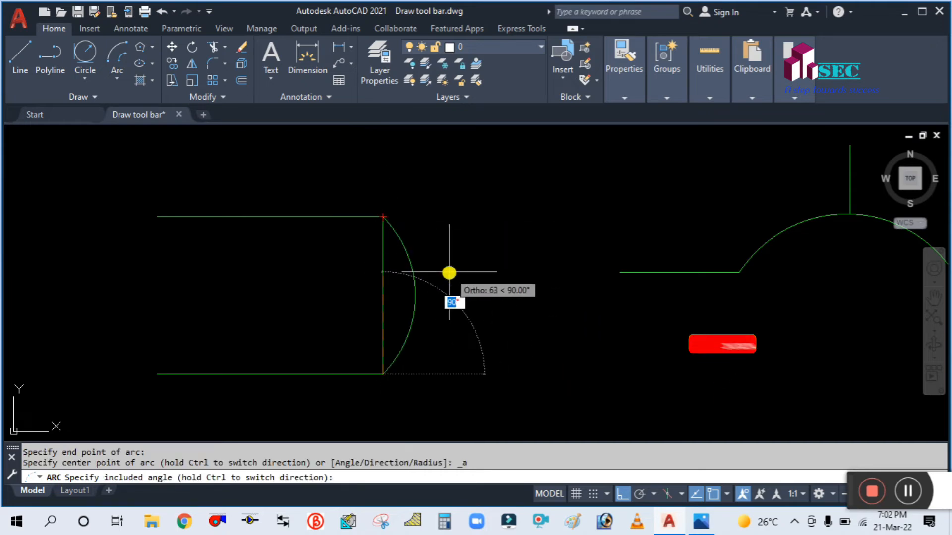
{"action": "type", "text": "120"}
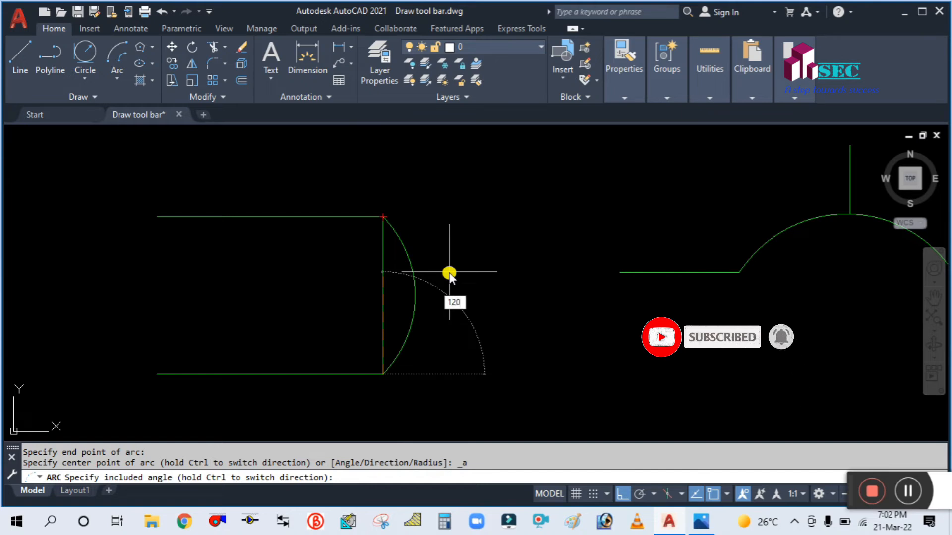
{"action": "key", "text": "Return"}
Erase the 120° arc spanning the open rectangle's right side.
{"action": "scroll", "coordinate": [417, 323], "scroll_direction": "up", "scroll_amount": 2}
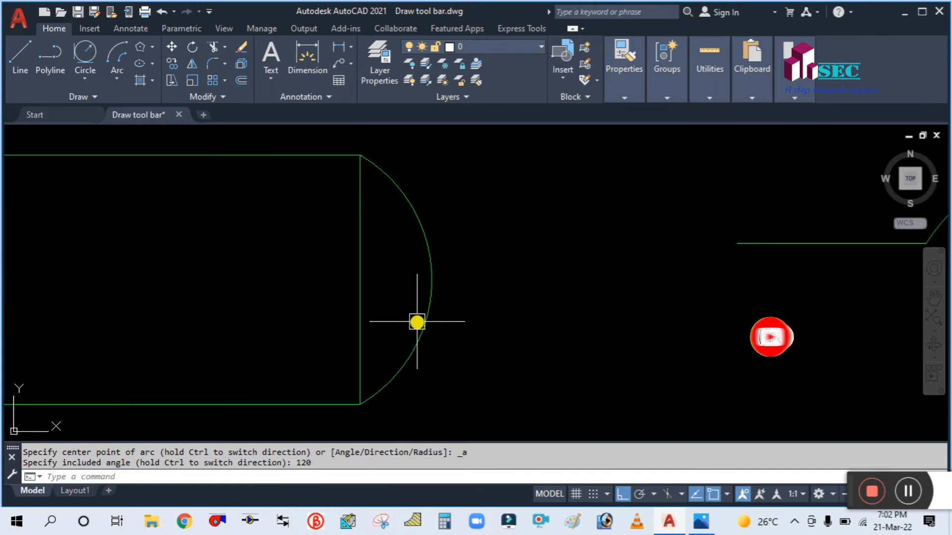
{"action": "scroll", "coordinate": [457, 312], "scroll_direction": "down", "scroll_amount": 3}
{"action": "mouse_move", "coordinate": [472, 325]}
{"action": "middle_mouse_down"}
{"action": "mouse_move", "coordinate": [433, 291]}
{"action": "mouse_move", "coordinate": [421, 298]}
{"action": "middle_mouse_up"}
{"action": "left_click", "coordinate": [421, 313]}
{"action": "left_click", "coordinate": [399, 220]}
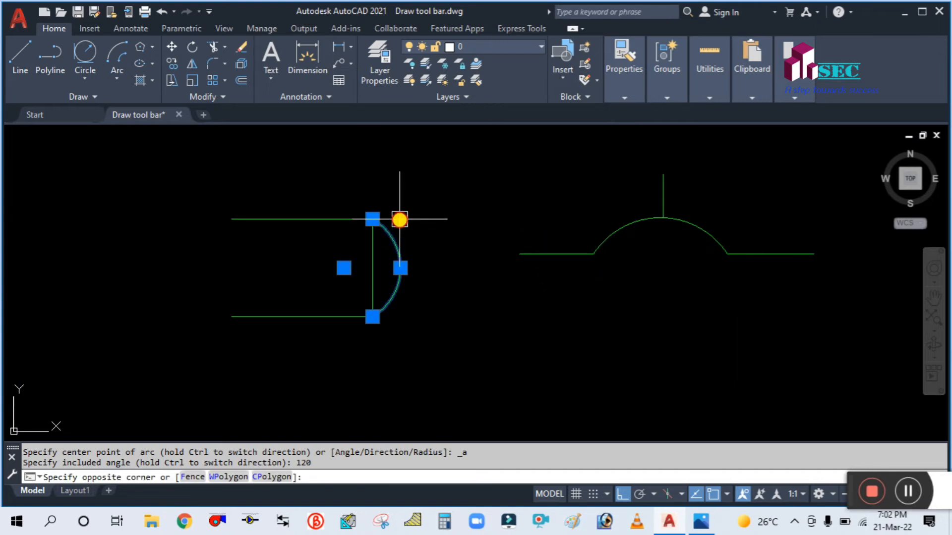
{"action": "type", "text": "E"}
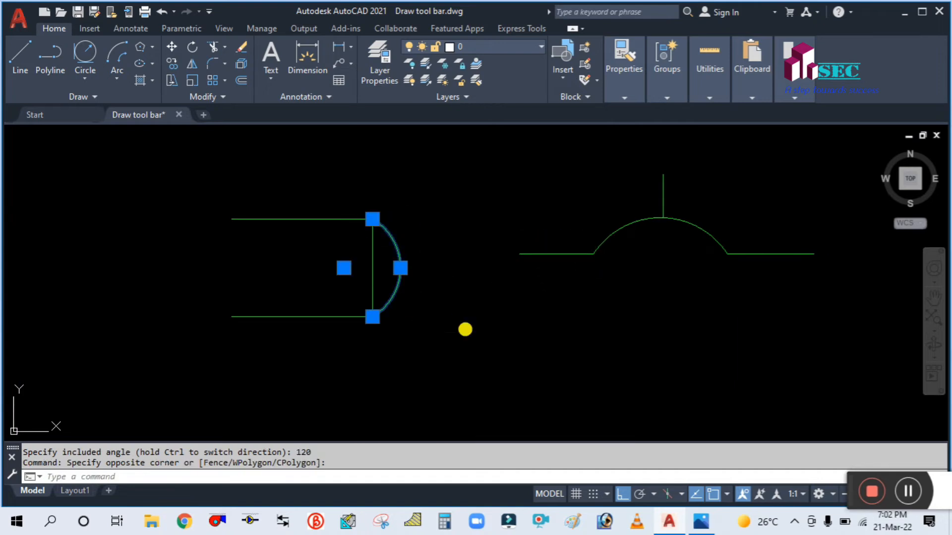
{"action": "key", "text": "Return"}
Draw a Start, End, Direction arc from the open rectangle's lower-right corner to its upper-right corner, with the start tangent directed at 180° so it bulges inward.
{"action": "left_click", "coordinate": [123, 79]}
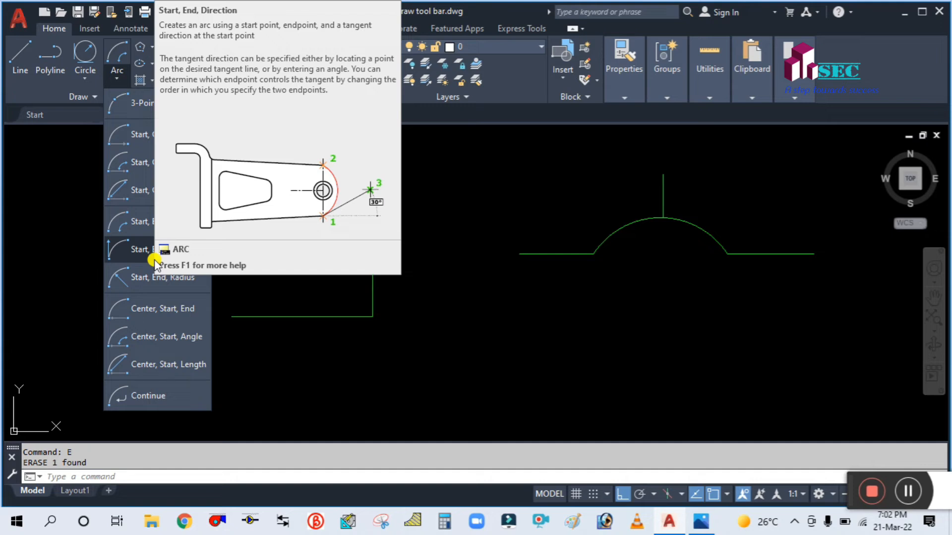
{"action": "left_click", "coordinate": [124, 254]}
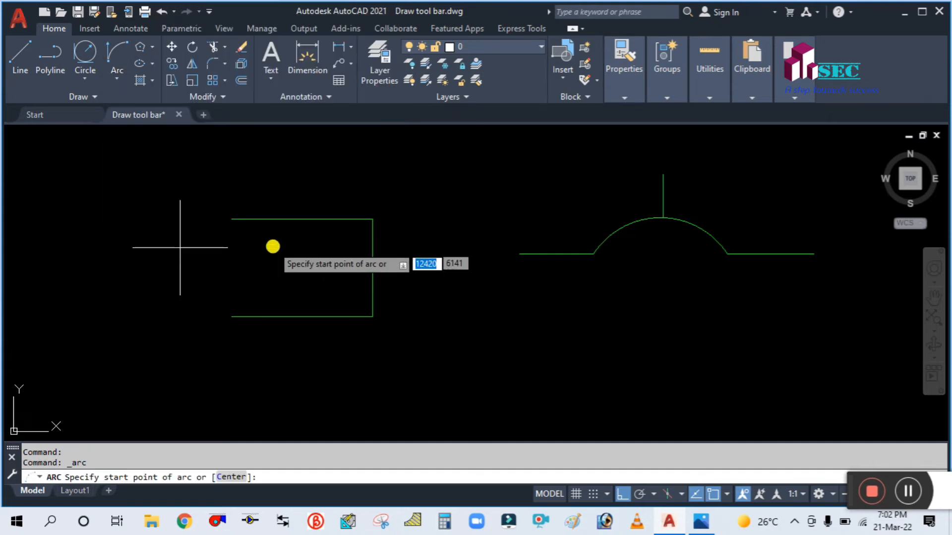
{"action": "left_click", "coordinate": [371, 317]}
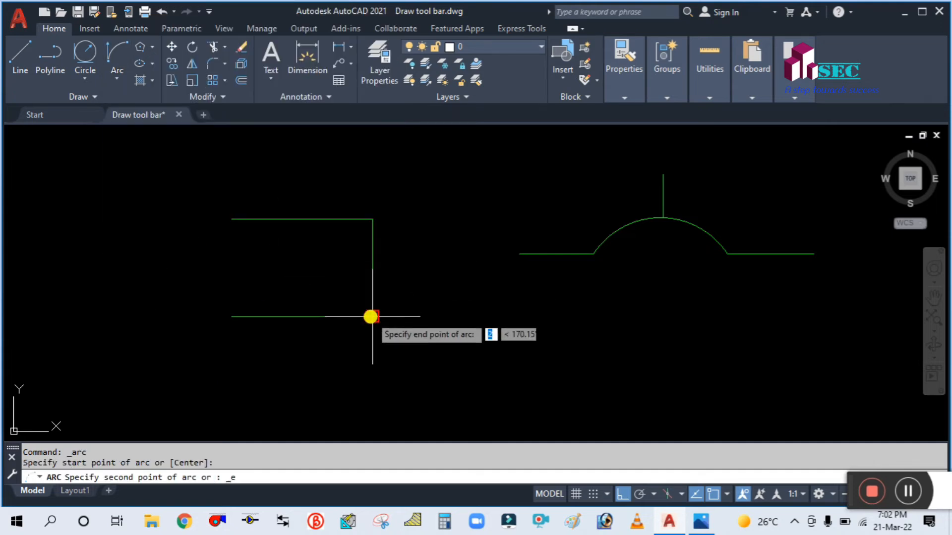
{"action": "left_click", "coordinate": [372, 221]}
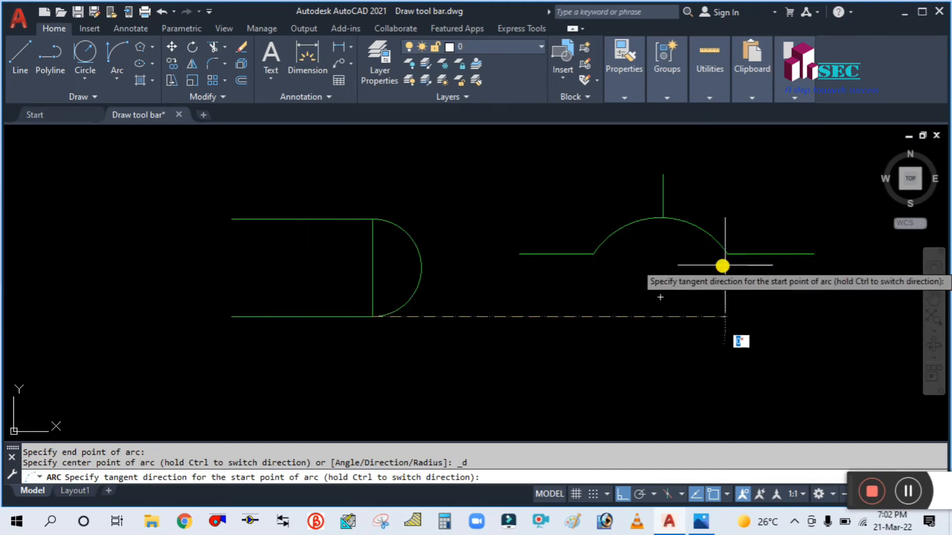
{"action": "scroll", "coordinate": [451, 277], "scroll_direction": "up", "scroll_amount": 2}
{"action": "scroll", "coordinate": [726, 293], "scroll_direction": "down", "scroll_amount": 2}
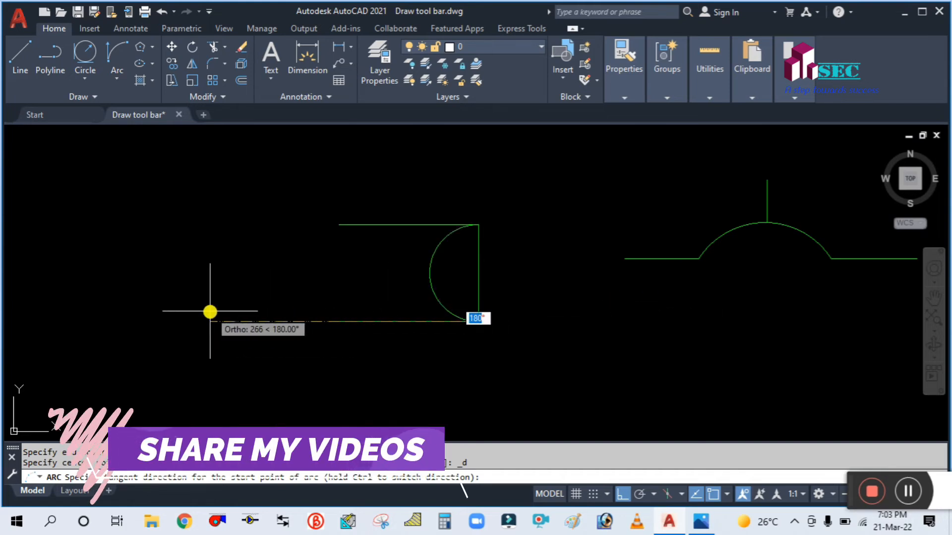
{"action": "left_click", "coordinate": [210, 312]}
{"action": "scroll", "coordinate": [545, 278], "scroll_direction": "up", "scroll_amount": 2}
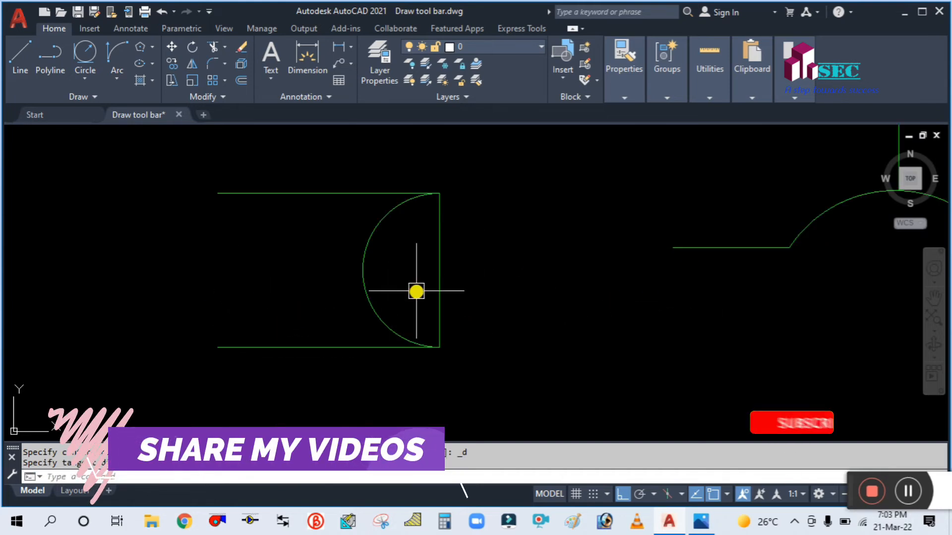
{"action": "scroll", "coordinate": [429, 296], "scroll_direction": "down", "scroll_amount": 2}
{"action": "middle_click_drag", "start_coordinate": [440, 298], "coordinate": [428, 296]}
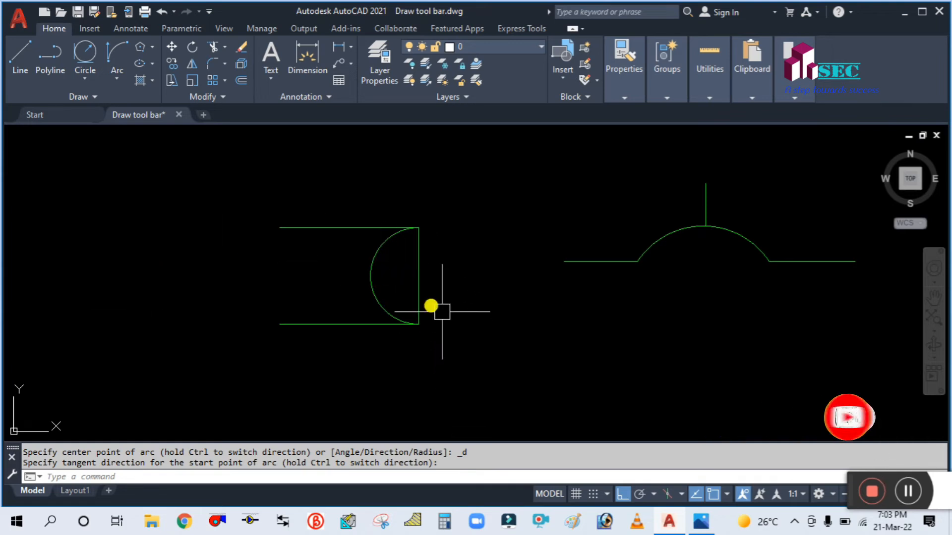
{"action": "key", "text": "Return"}
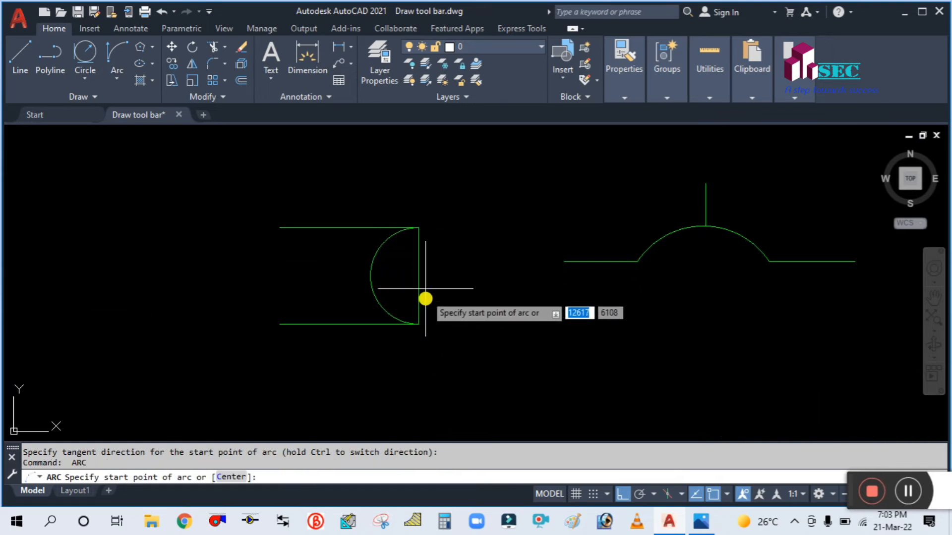
{"action": "left_click", "coordinate": [418, 325]}
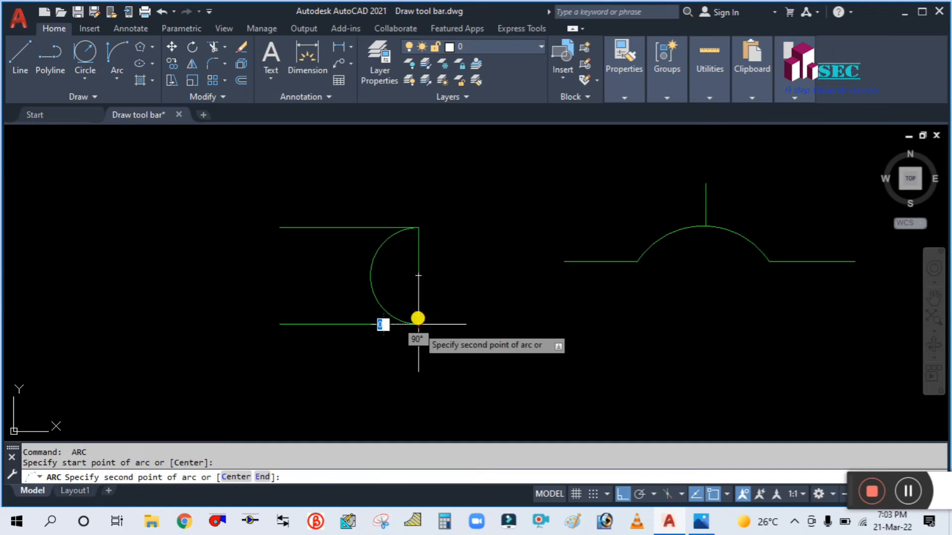
{"action": "left_click", "coordinate": [419, 229]}
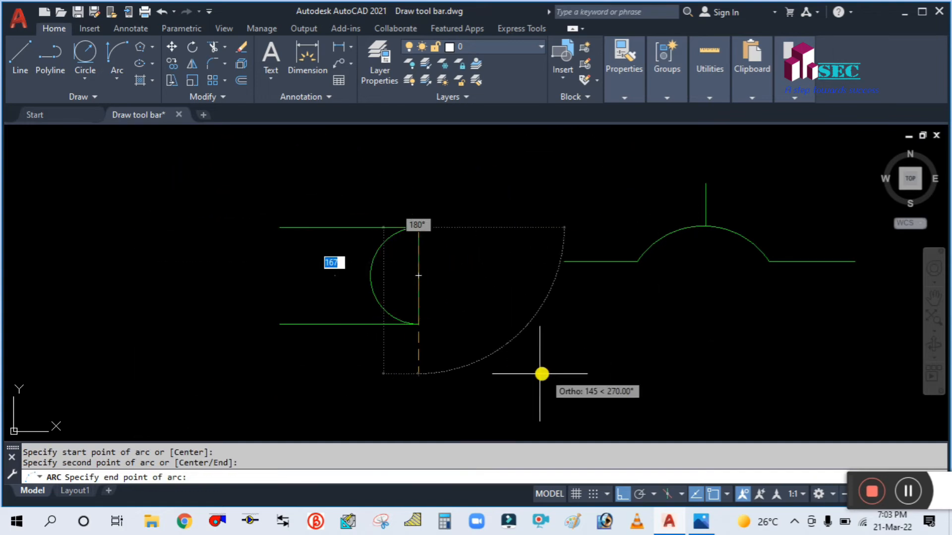
{"action": "key", "text": "Escape"}
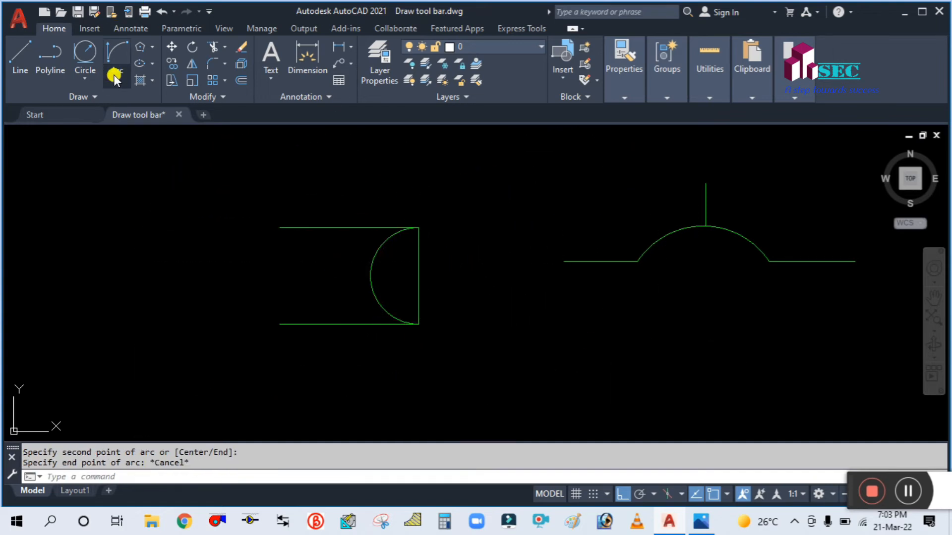
Draw a Start, End, Direction arc from the open rectangle's lower-right corner to its upper-right corner, with the start tangent directed outward so it bulges right.
{"action": "left_click", "coordinate": [114, 76]}
{"action": "left_click", "coordinate": [134, 251]}
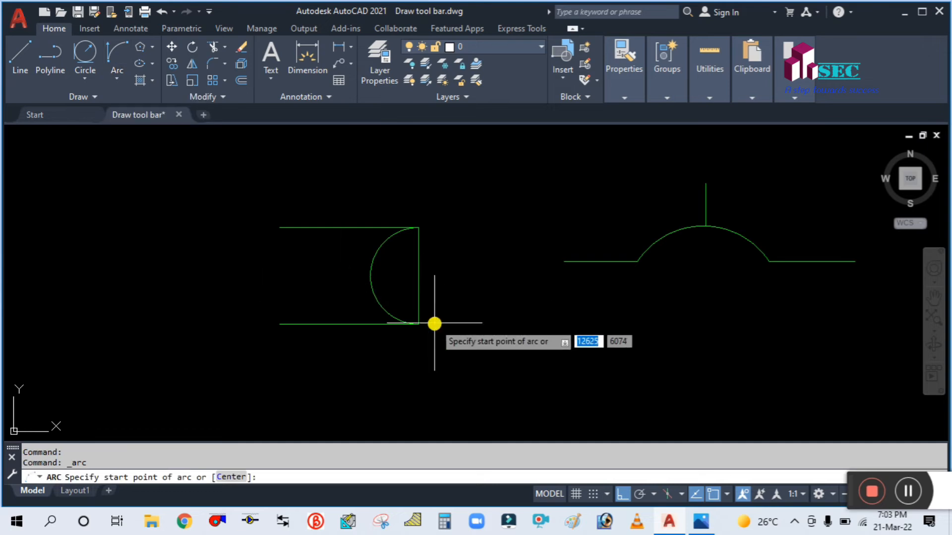
{"action": "left_click", "coordinate": [418, 325]}
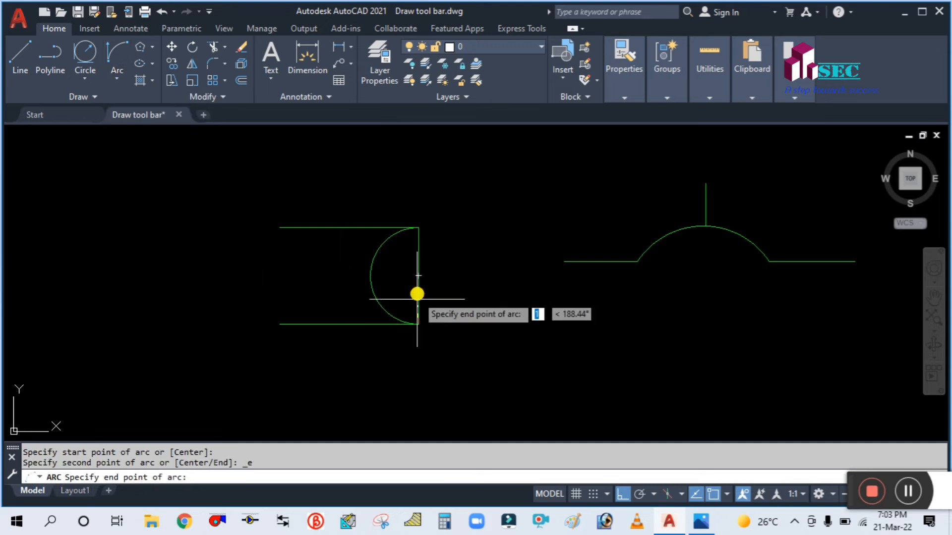
{"action": "left_click", "coordinate": [420, 227]}
{"action": "left_click", "coordinate": [709, 313]}
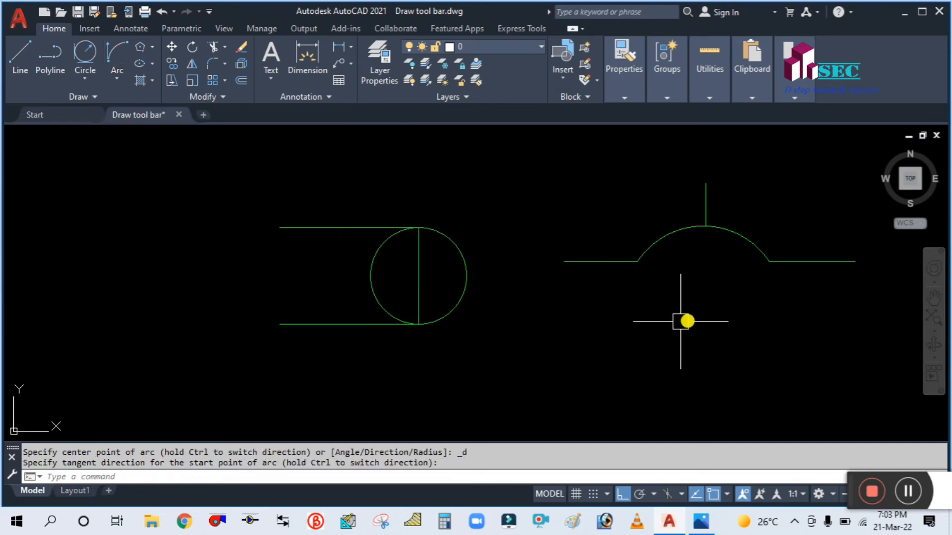
Erase the outward-bulging arc on the right side of the open rectangle.
{"action": "scroll", "coordinate": [439, 285], "scroll_direction": "up", "scroll_amount": 2}
{"action": "scroll", "coordinate": [484, 319], "scroll_direction": "down", "scroll_amount": 4}
{"action": "left_click", "coordinate": [511, 371]}
{"action": "scroll", "coordinate": [468, 277], "scroll_direction": "up", "scroll_amount": 2}
{"action": "left_click", "coordinate": [483, 351]}
{"action": "key", "text": "Return"}
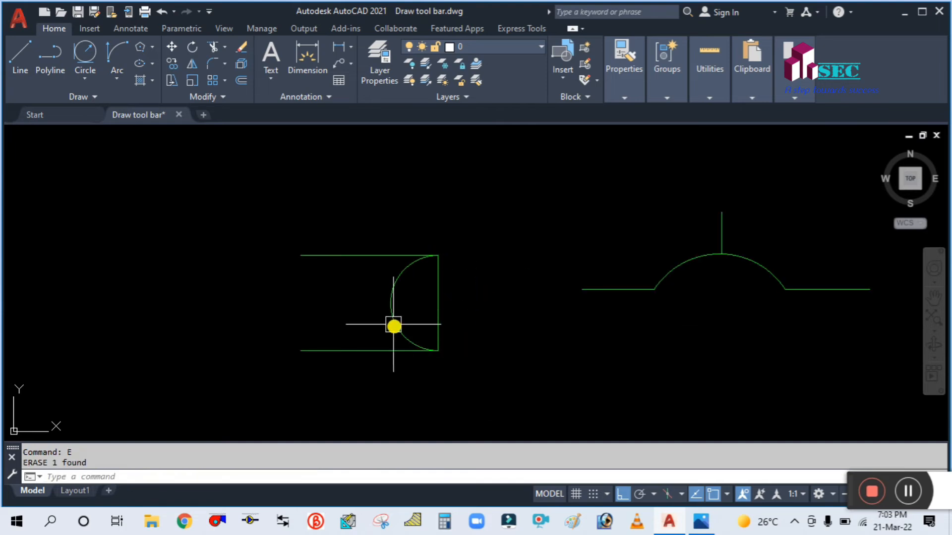
Erase the inward-bulging arc inside the open rectangle's right side.
{"action": "key", "text": "Return"}
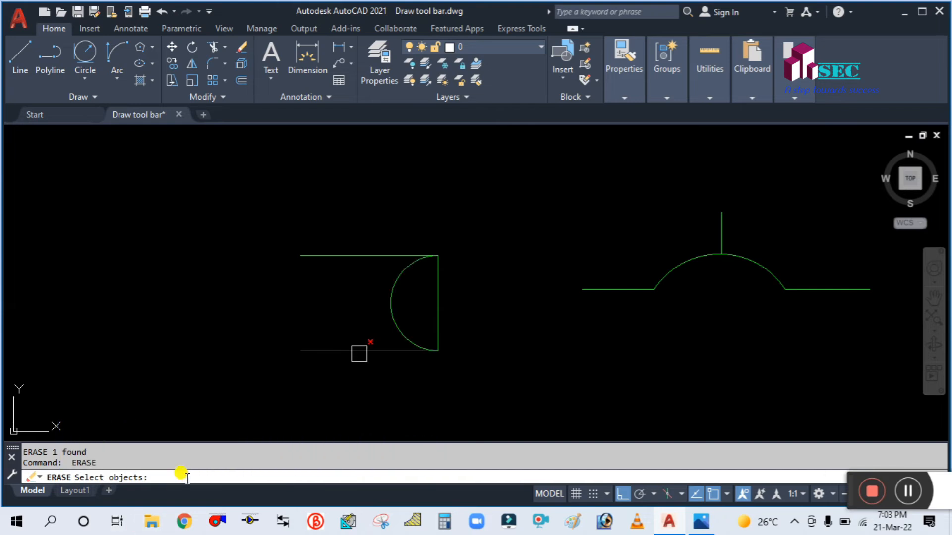
{"action": "key", "text": "Escape"}
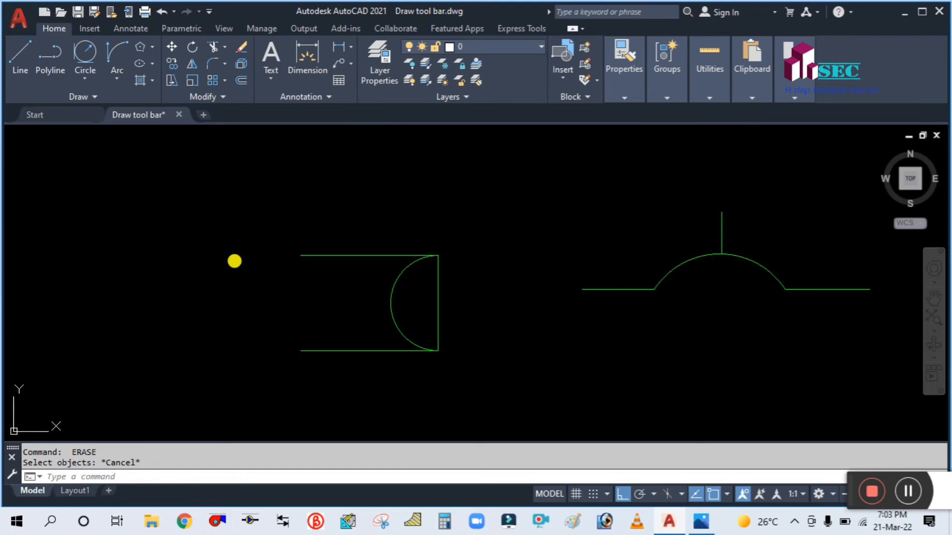
{"action": "left_click", "coordinate": [391, 303]}
{"action": "type", "text": "E"}
{"action": "key", "text": "Return"}
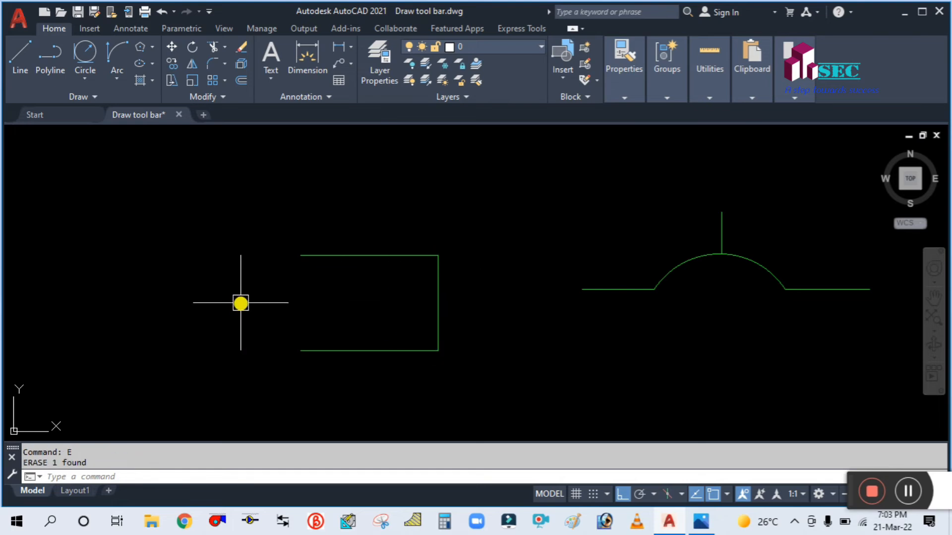
Draw a Start, End, Radius arc from the open rectangle's lower-right corner to its upper-right corner with a radius of 50.
{"action": "left_click", "coordinate": [120, 79]}
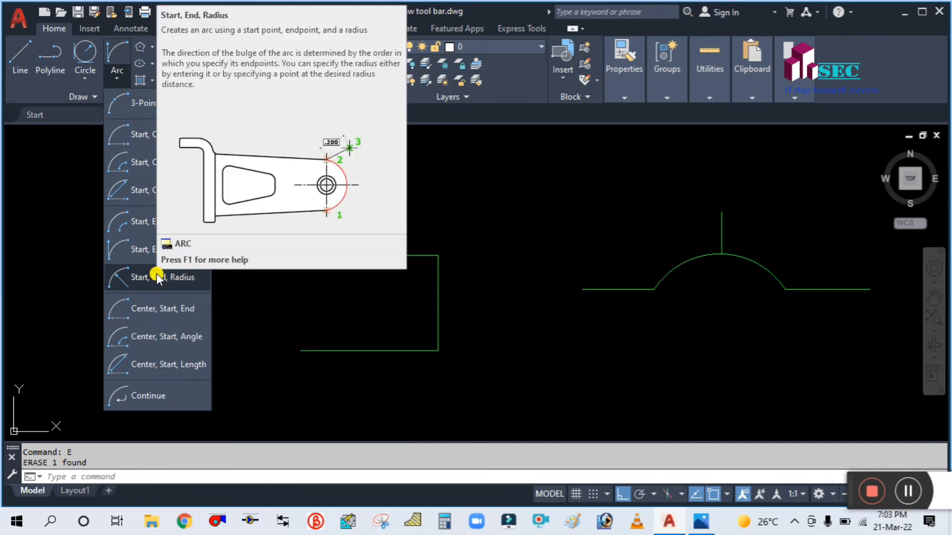
{"action": "left_click", "coordinate": [156, 276]}
{"action": "left_click", "coordinate": [439, 351]}
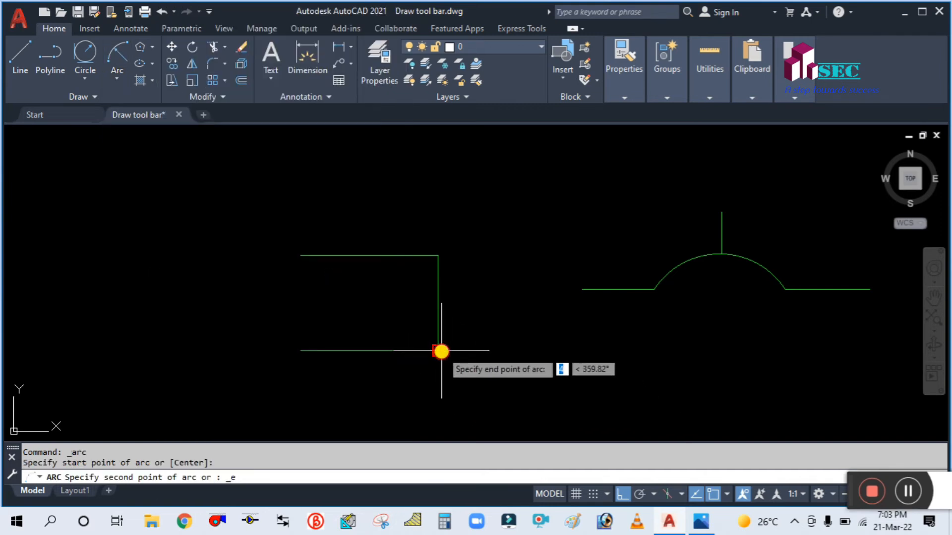
{"action": "left_click", "coordinate": [442, 259]}
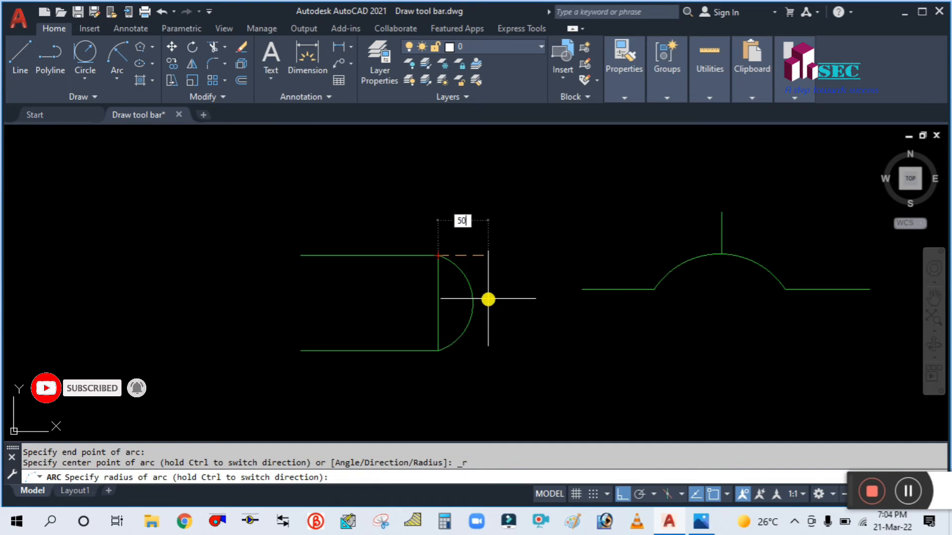
{"action": "type", "text": "50"}
{"action": "key", "text": "Return"}
Examine the radius-50 arc and how it meets the corners of the open rectangle.
{"action": "scroll", "coordinate": [463, 320], "scroll_direction": "up", "scroll_amount": 2}
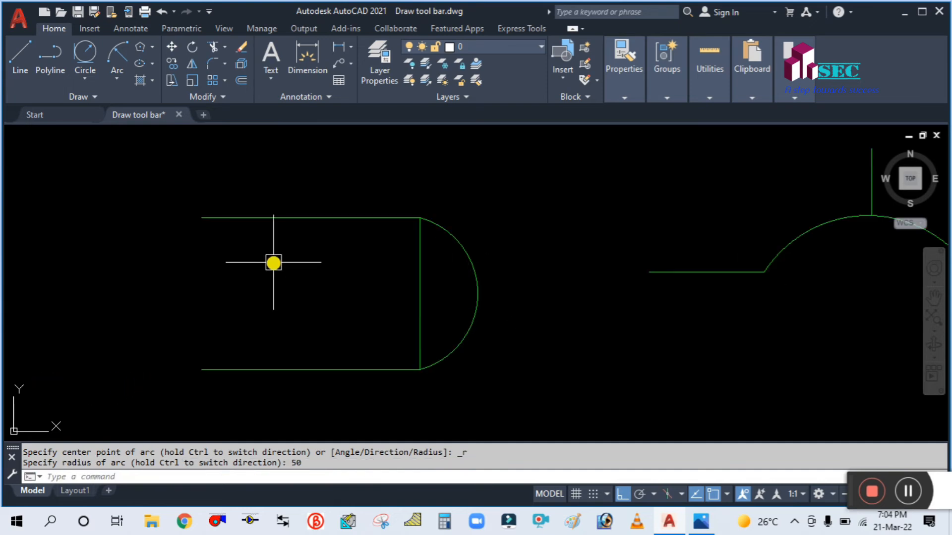
{"action": "middle_click_drag", "start_coordinate": [464, 342], "coordinate": [391, 326]}
{"action": "scroll", "coordinate": [425, 342], "scroll_direction": "down", "scroll_amount": 2}
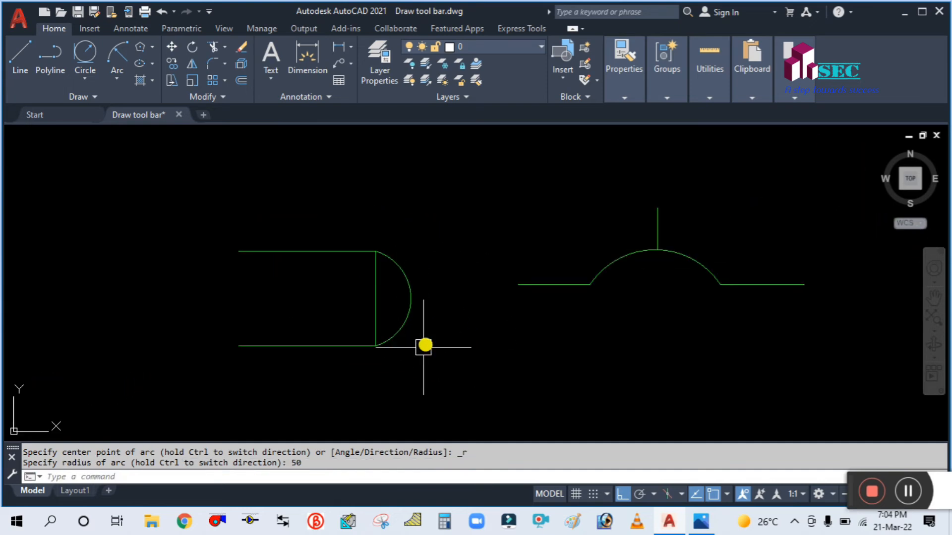
{"action": "scroll", "coordinate": [410, 317], "scroll_direction": "up", "scroll_amount": 4}
{"action": "scroll", "coordinate": [410, 317], "scroll_direction": "down", "scroll_amount": 2}
{"action": "middle_click_drag", "start_coordinate": [410, 318], "coordinate": [434, 341]}
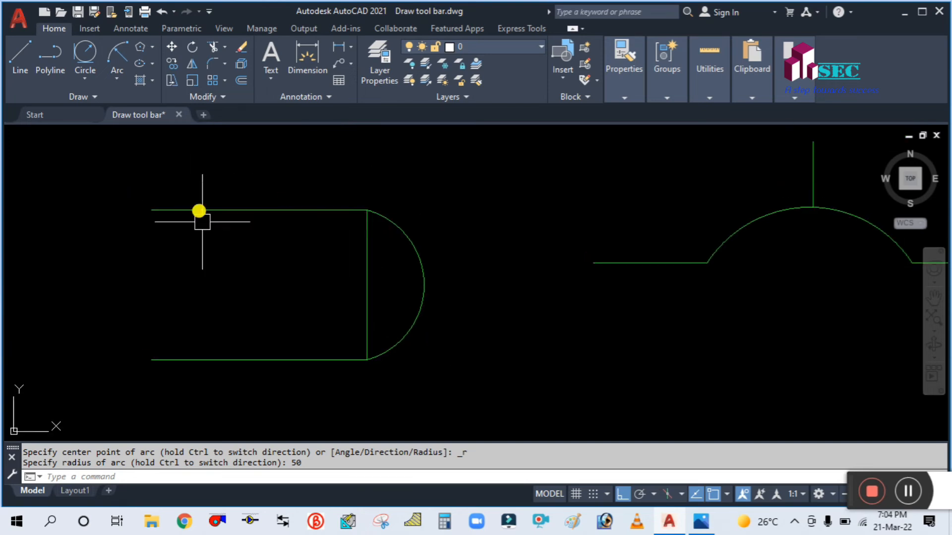
{"action": "scroll", "coordinate": [442, 327], "scroll_direction": "down", "scroll_amount": 3}
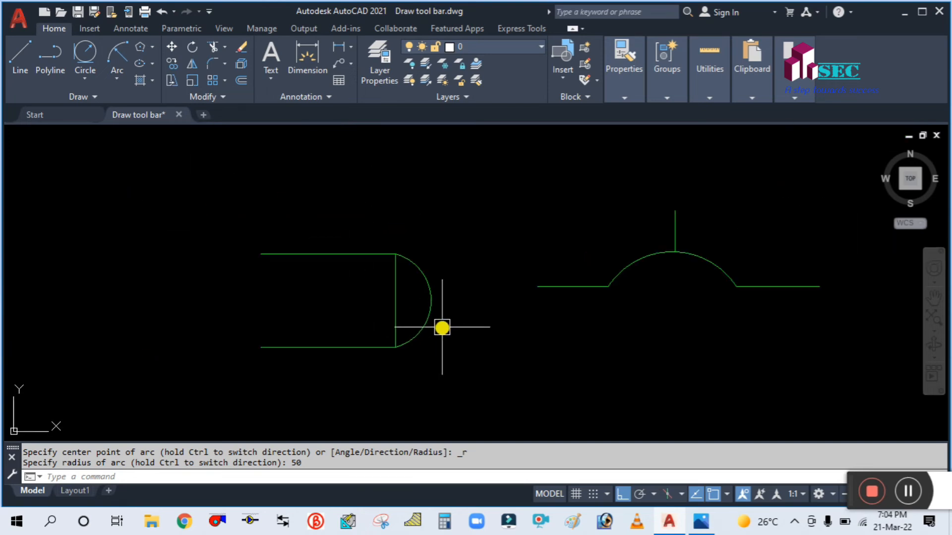
{"action": "scroll", "coordinate": [470, 322], "scroll_direction": "up", "scroll_amount": 2}
{"action": "scroll", "coordinate": [454, 303], "scroll_direction": "down", "scroll_amount": 2}
{"action": "middle_click_drag", "start_coordinate": [466, 334], "coordinate": [457, 333]}
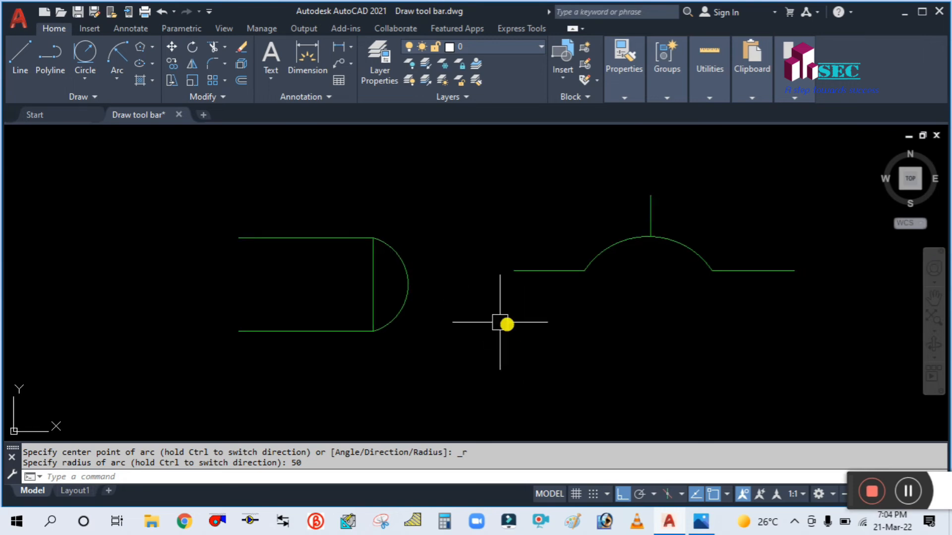
Erase the radius-50 arc from the open rectangle's right side.
{"action": "left_click", "coordinate": [432, 335]}
{"action": "left_click", "coordinate": [403, 256]}
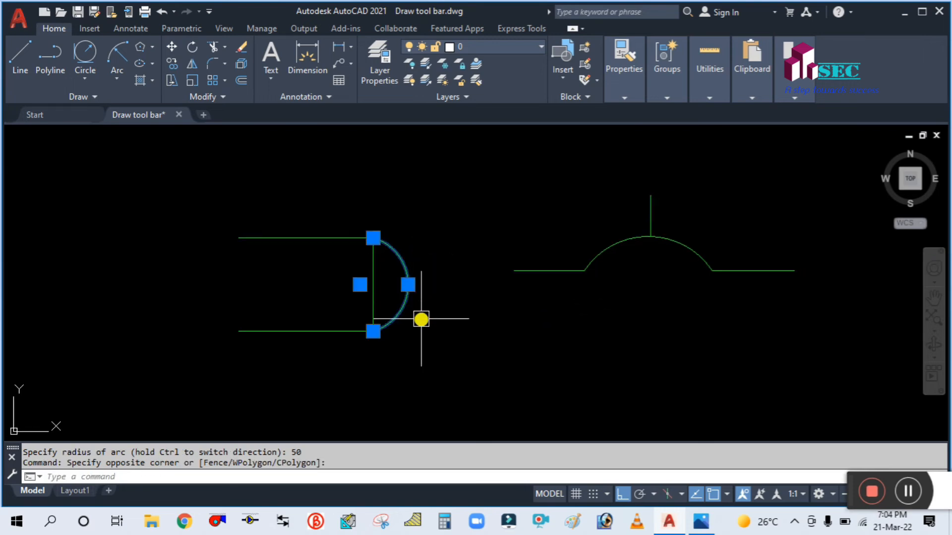
{"action": "key", "text": "Return"}
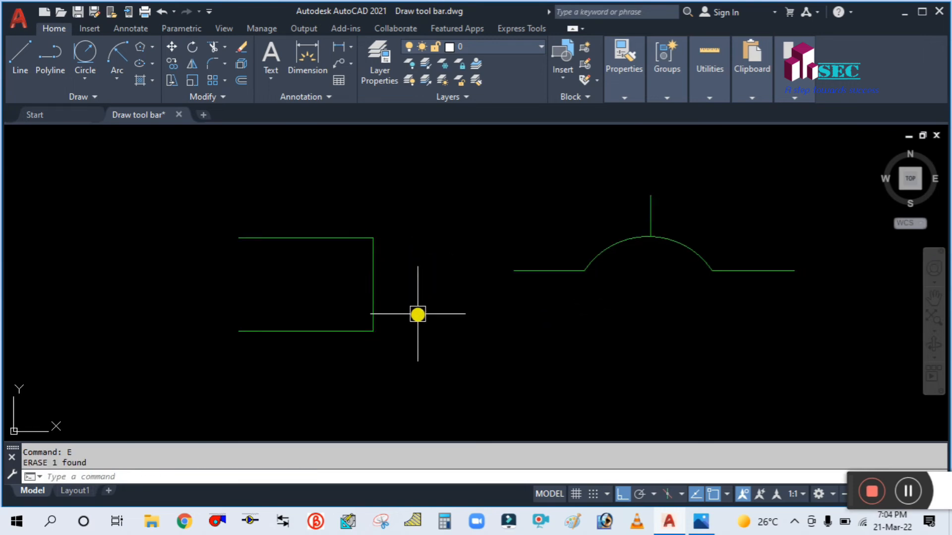
Draw a Center, Start, End arc centered on the right side's midpoint, from the open rectangle's lower-right corner to its upper-right corner.
{"action": "left_click", "coordinate": [118, 84]}
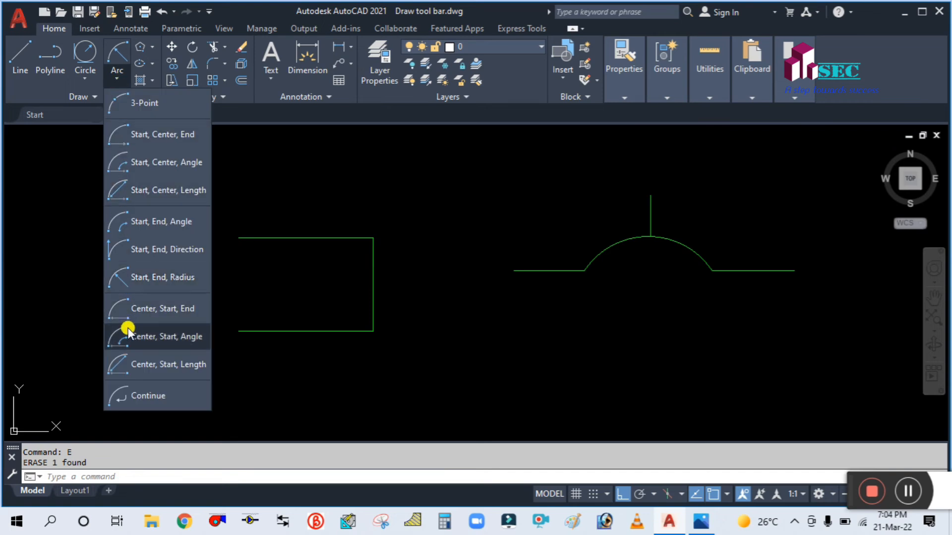
{"action": "left_click", "coordinate": [151, 313]}
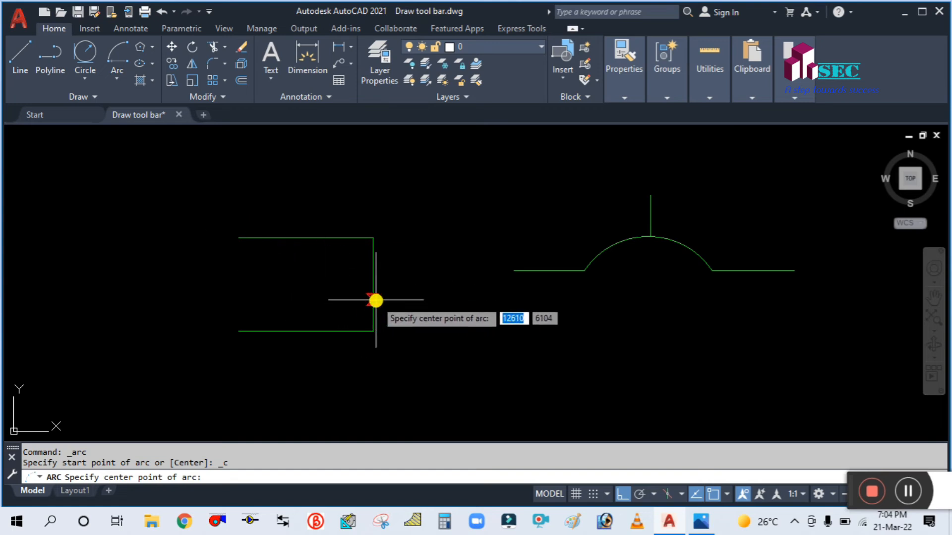
{"action": "left_click", "coordinate": [373, 284]}
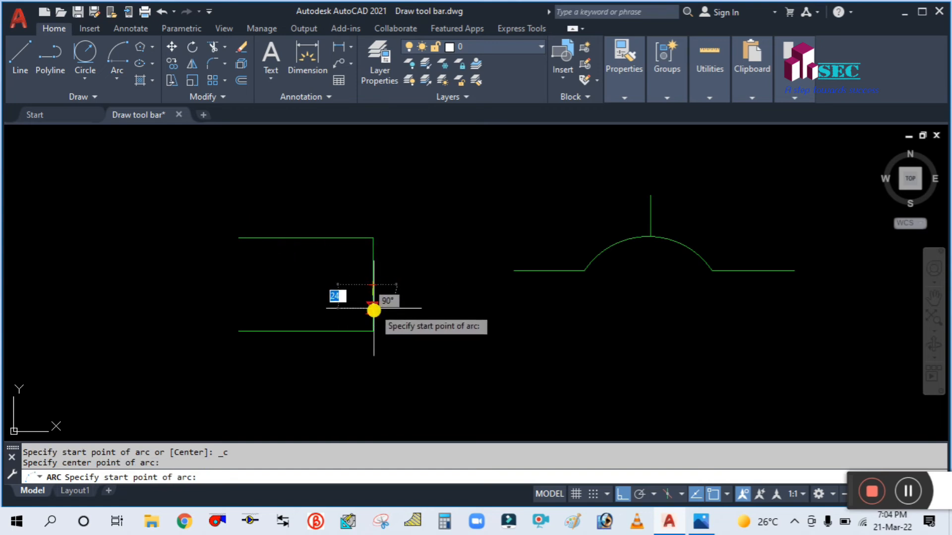
{"action": "left_click", "coordinate": [373, 331]}
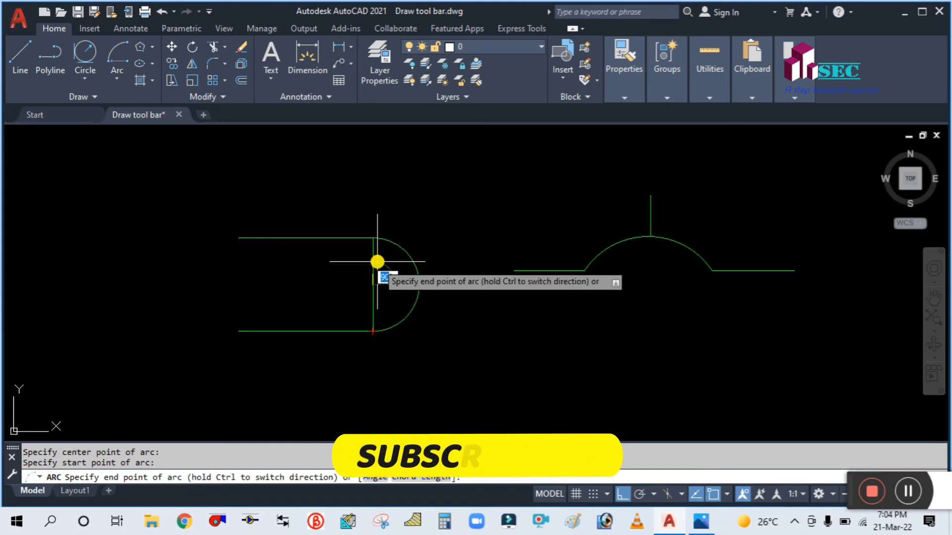
{"action": "left_click", "coordinate": [373, 238]}
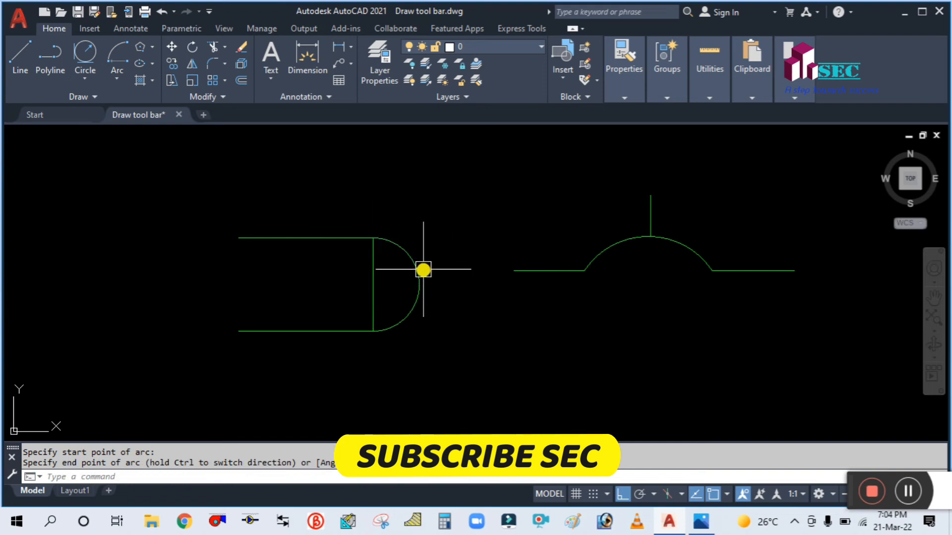
Erase the semicircular arc centered on the midpoint of the open rectangle's right side.
{"action": "scroll", "coordinate": [423, 269], "scroll_direction": "up", "scroll_amount": 2}
{"action": "scroll", "coordinate": [364, 191], "scroll_direction": "down", "scroll_amount": 3}
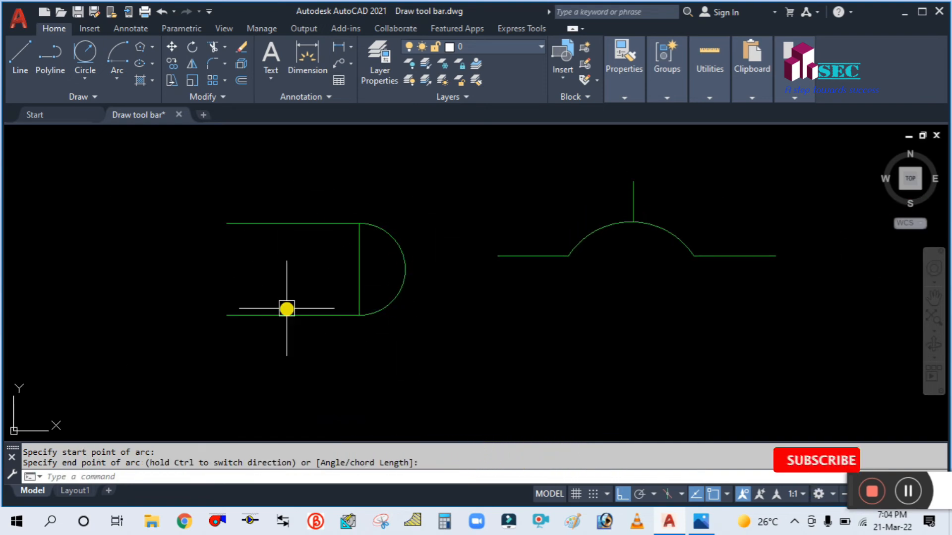
{"action": "left_click", "coordinate": [423, 328]}
{"action": "left_click", "coordinate": [395, 231]}
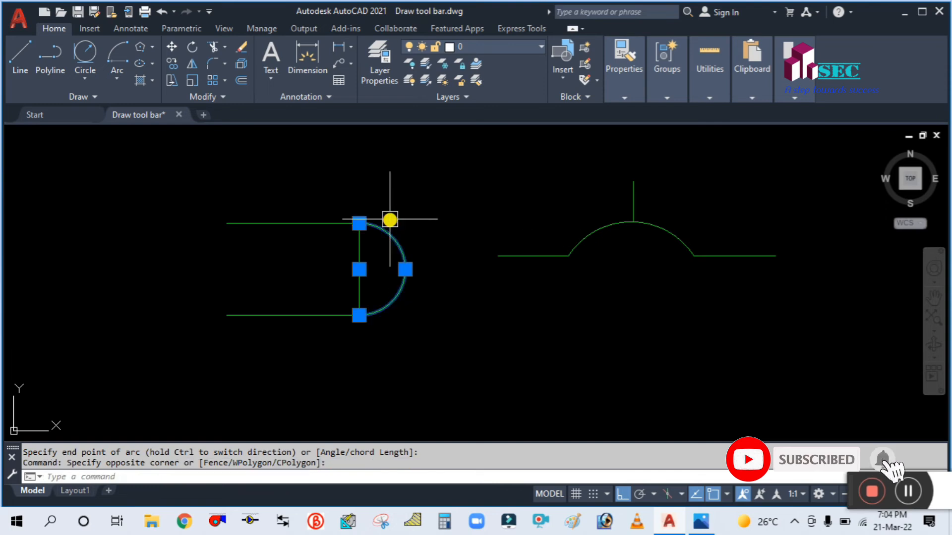
{"action": "key", "text": "Return"}
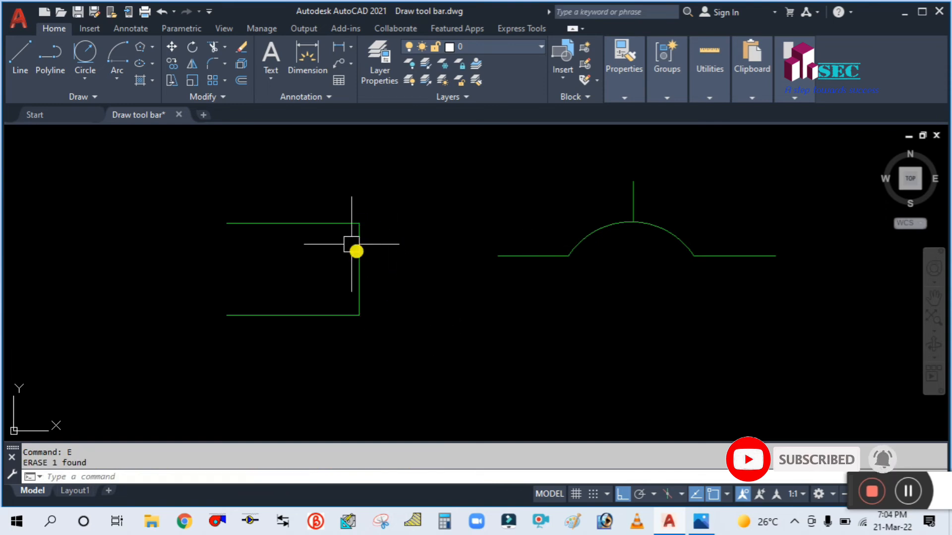
Draw a Center, Start, Angle arc centered on the right side's midpoint, starting at the open rectangle's lower-right corner, with an included angle of 30.
{"action": "left_click", "coordinate": [117, 74]}
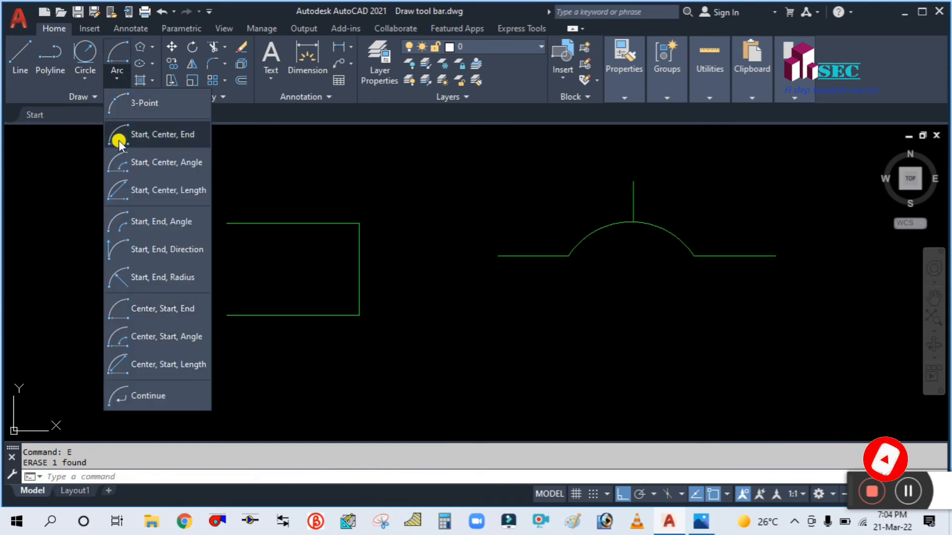
{"action": "left_click", "coordinate": [152, 343]}
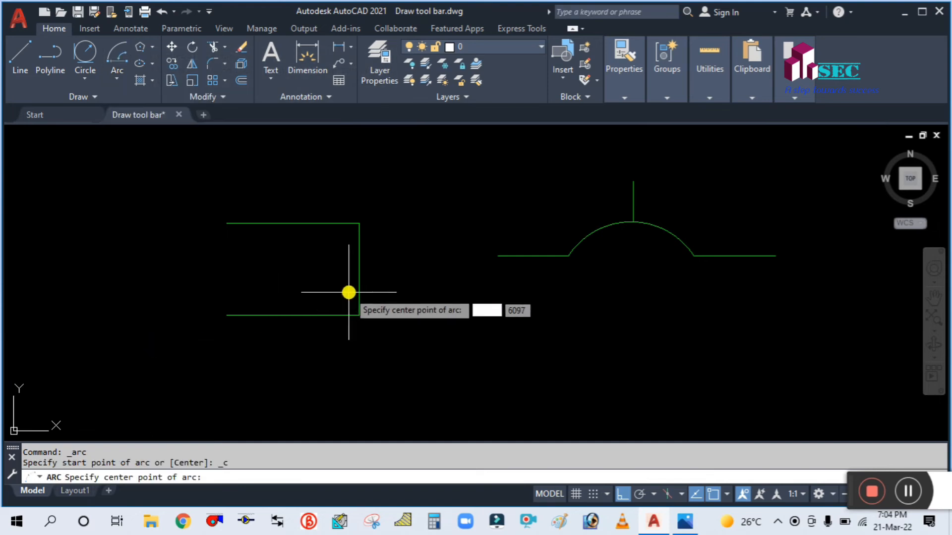
{"action": "left_click", "coordinate": [358, 271]}
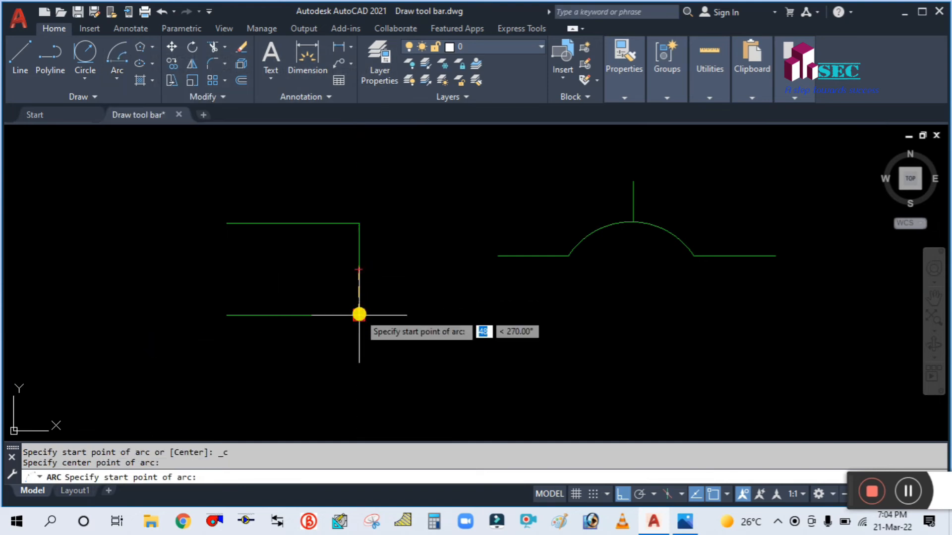
{"action": "left_click", "coordinate": [359, 316]}
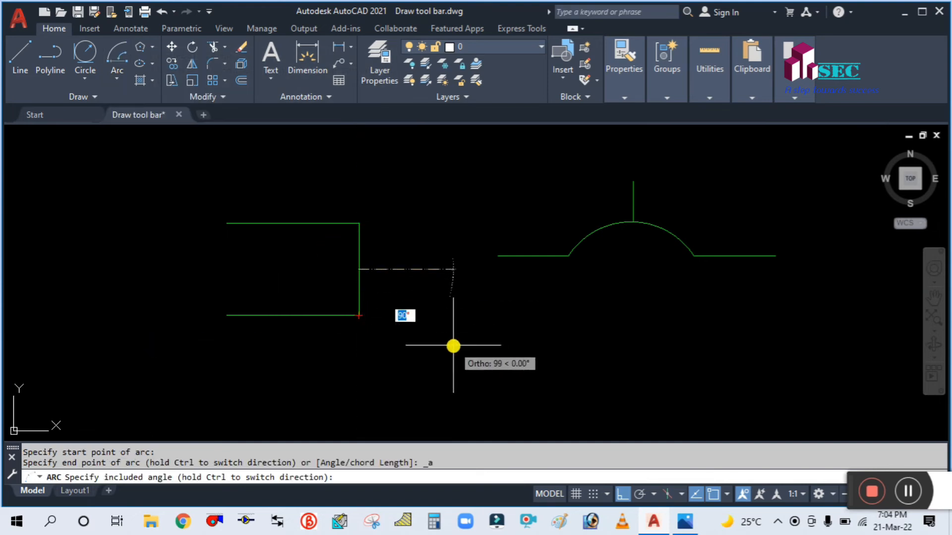
{"action": "type", "text": "3"}
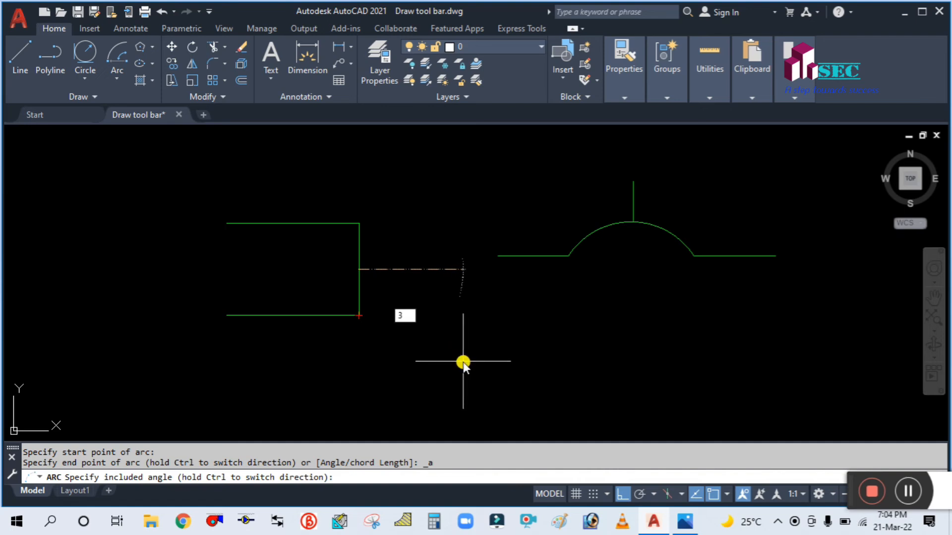
{"action": "type", "text": "0"}
{"action": "key", "text": "Return"}
Erase the Center, Start, Angle arc beside the open rectangle's lower-right corner.
{"action": "scroll", "coordinate": [363, 319], "scroll_direction": "up", "scroll_amount": 2}
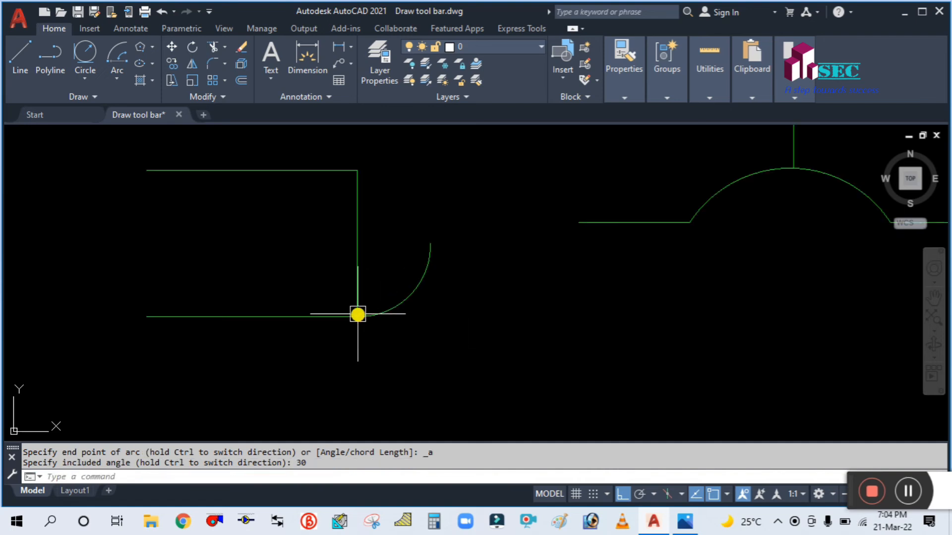
{"action": "left_click", "coordinate": [466, 325]}
{"action": "left_click", "coordinate": [406, 207]}
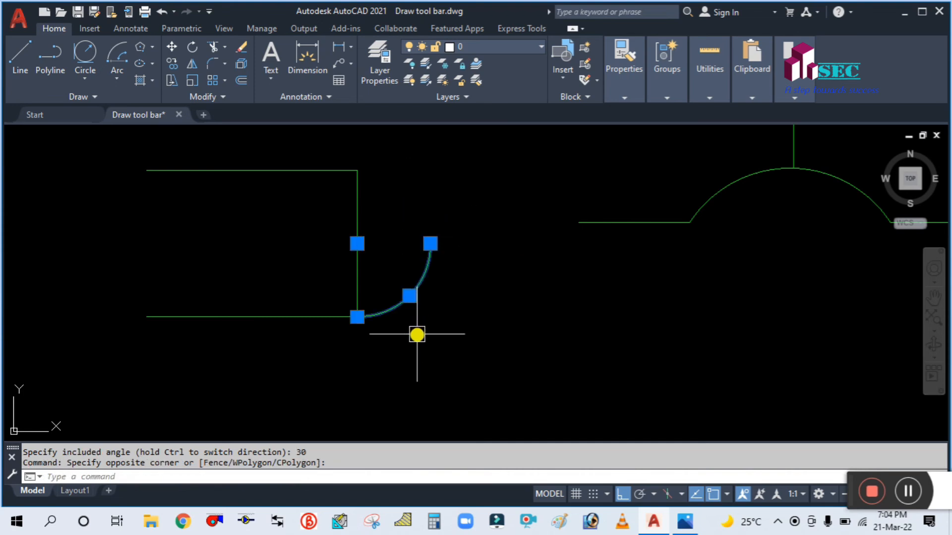
{"action": "type", "text": "E"}
{"action": "key", "text": "Return"}
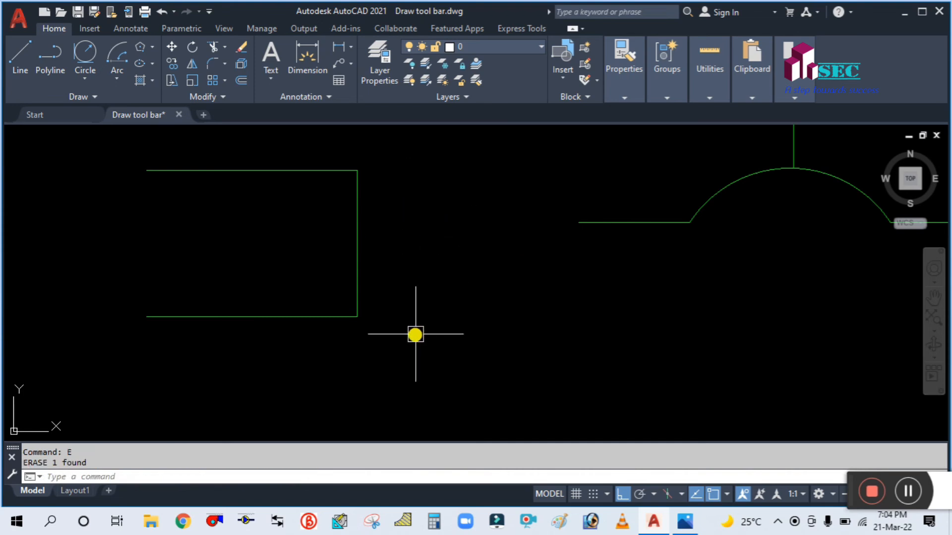
Draw a Center, Start, Angle arc centered on the right side's midpoint, starting at the open rectangle's lower-right corner, with an included angle of 45.
{"action": "left_click", "coordinate": [116, 60]}
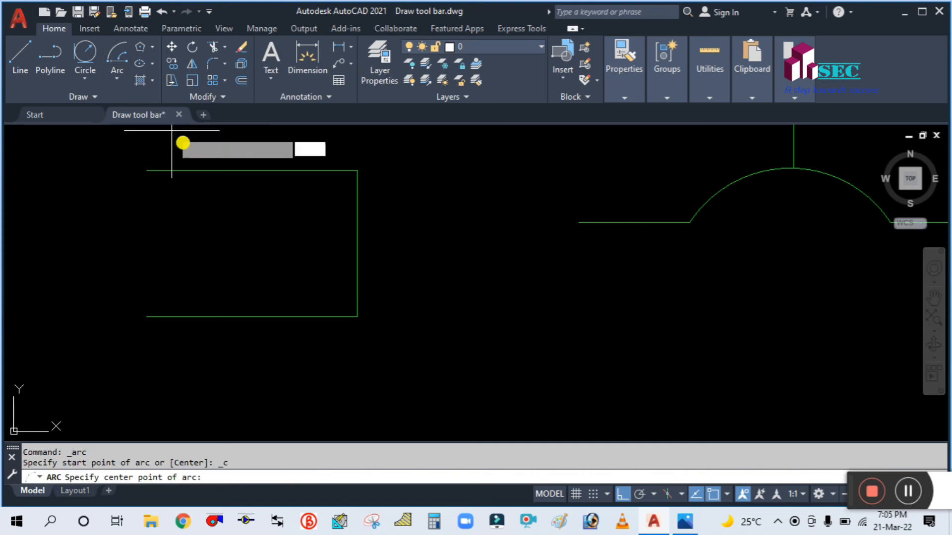
{"action": "left_click", "coordinate": [357, 243]}
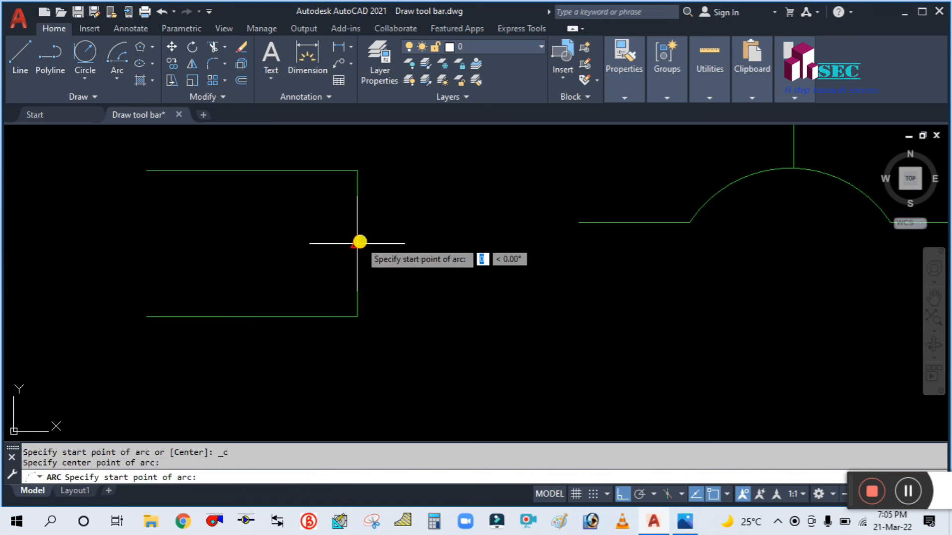
{"action": "left_click", "coordinate": [357, 317]}
{"action": "type", "text": "45"}
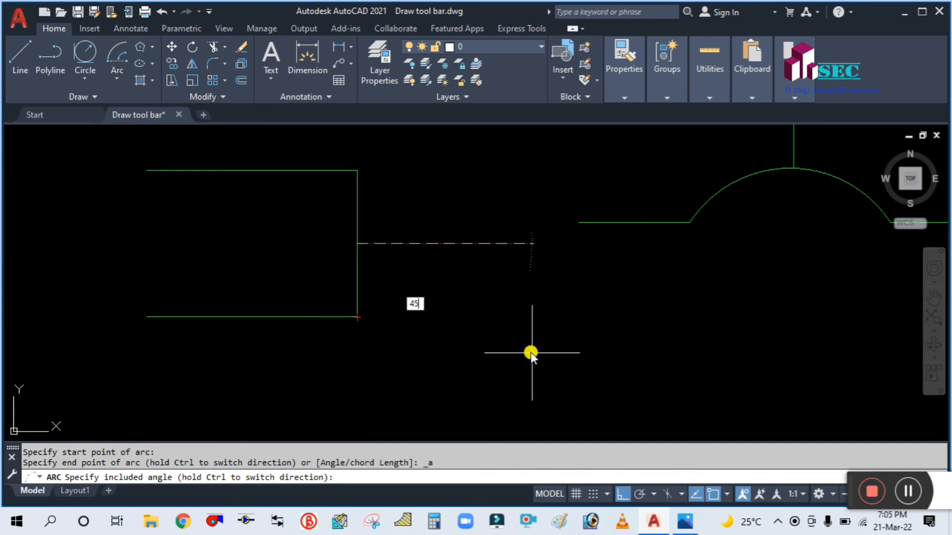
{"action": "key", "text": "Return"}
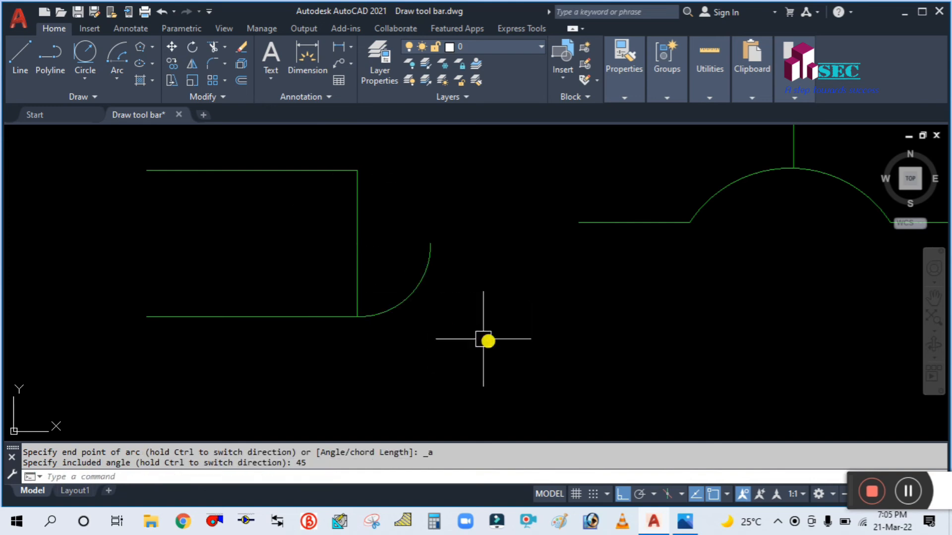
Erase the 45 included-angle arc beside the open rectangle's right side.
{"action": "scroll", "coordinate": [377, 325], "scroll_direction": "up", "scroll_amount": 2}
{"action": "scroll", "coordinate": [391, 269], "scroll_direction": "down", "scroll_amount": 3}
{"action": "scroll", "coordinate": [391, 270], "scroll_direction": "up", "scroll_amount": 2}
{"action": "left_click", "coordinate": [446, 298]}
{"action": "left_click", "coordinate": [410, 213]}
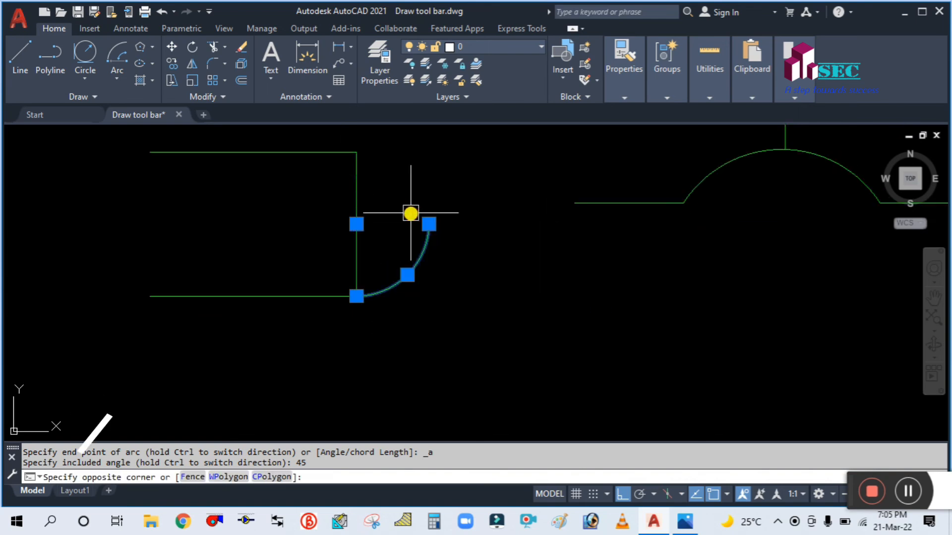
{"action": "key", "text": "Delete"}
{"action": "scroll", "coordinate": [420, 291], "scroll_direction": "down", "scroll_amount": 2}
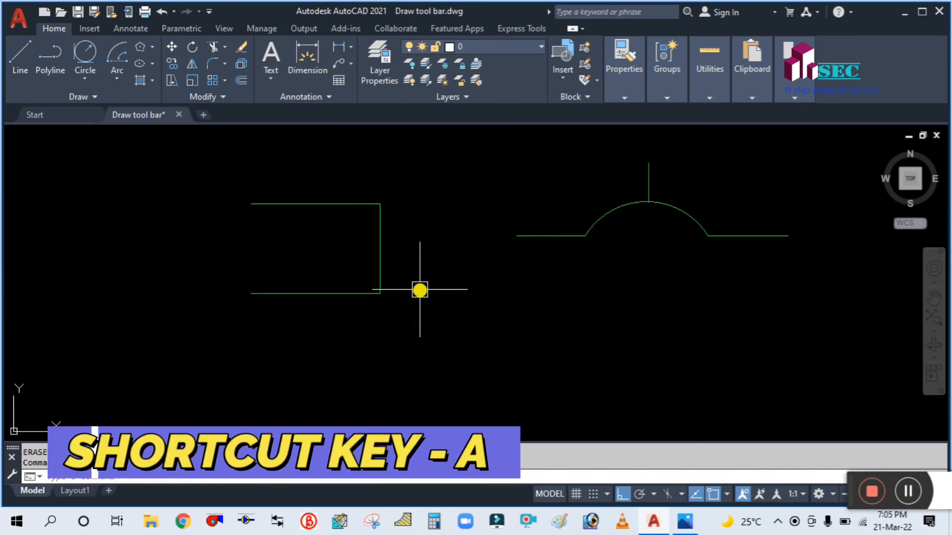
Draw a Center, Start, Length arc centered on the right side's midpoint, from the open rectangle's lower-right corner, with the chord reaching the upper-right corner.
{"action": "left_click", "coordinate": [124, 77]}
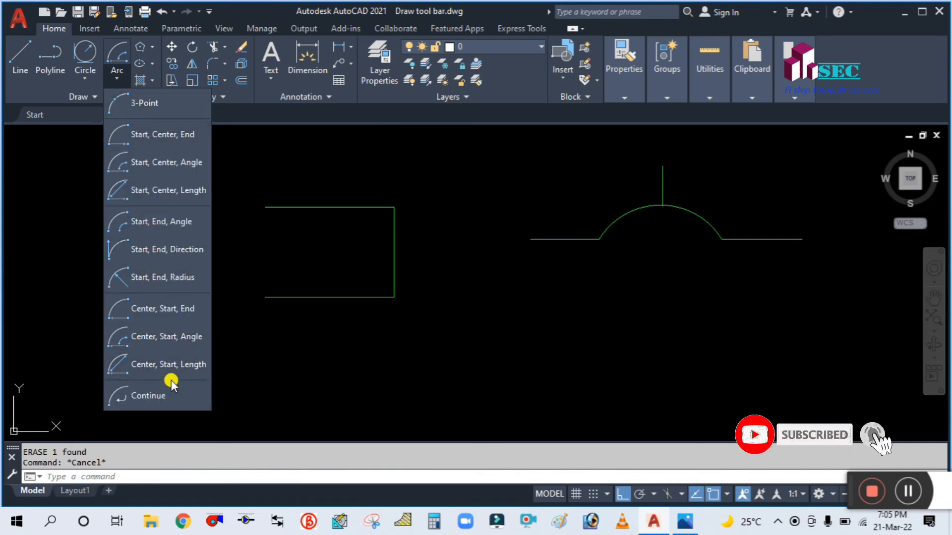
{"action": "left_click", "coordinate": [169, 366]}
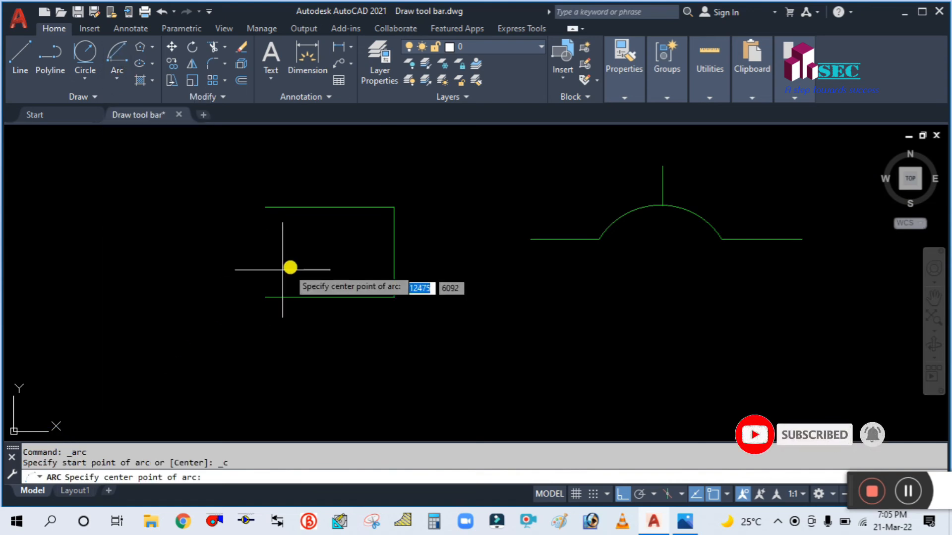
{"action": "left_click", "coordinate": [394, 251]}
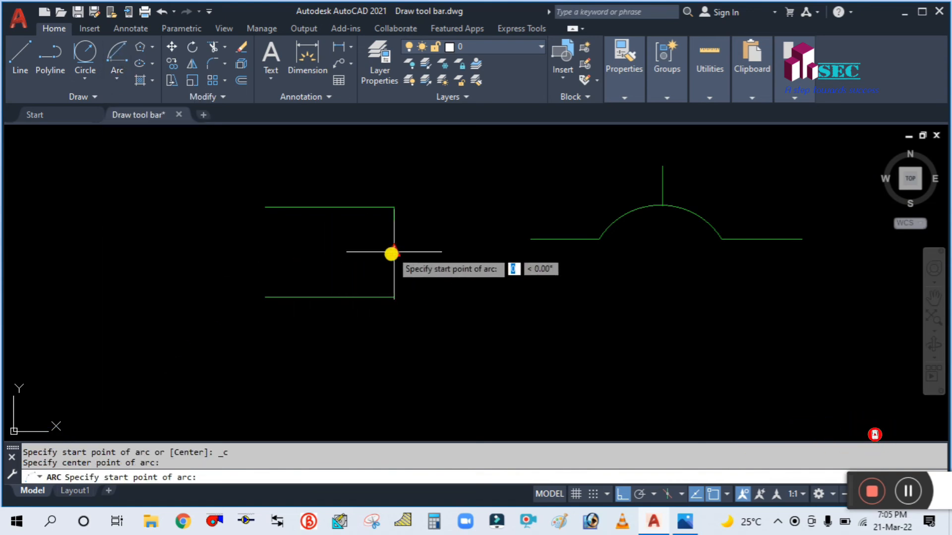
{"action": "left_click", "coordinate": [394, 298]}
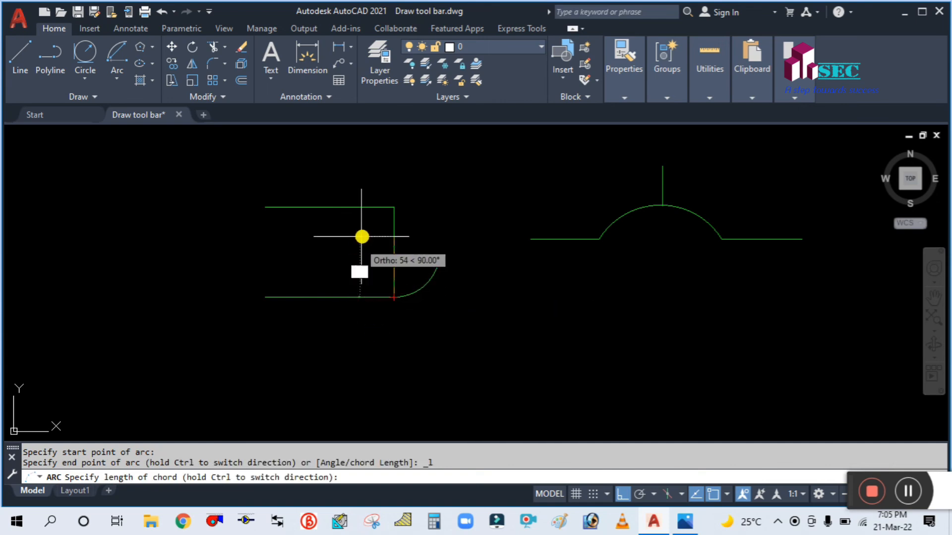
{"action": "left_click", "coordinate": [394, 207]}
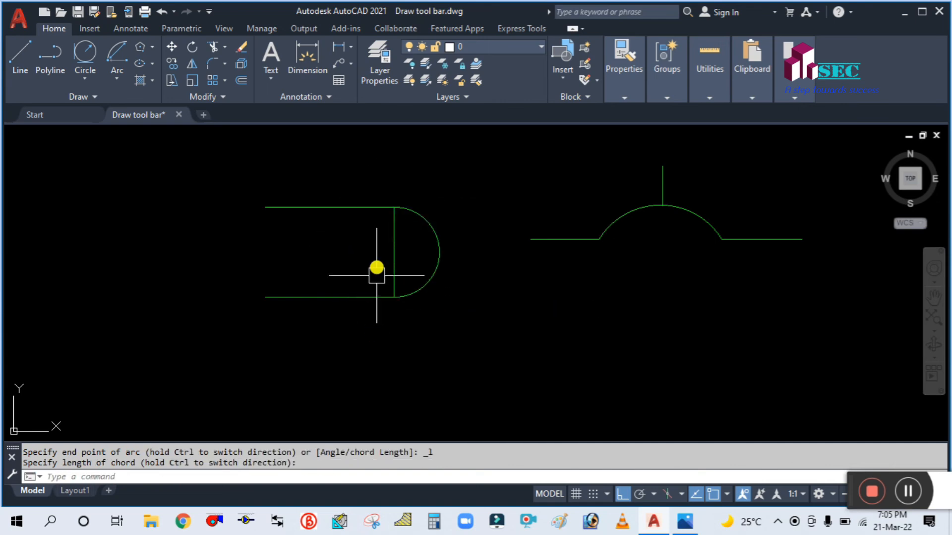
Draw a Continue arc tangent from the semicircle's upper end to a point on the open rectangle's lower line.
{"action": "left_click", "coordinate": [117, 78]}
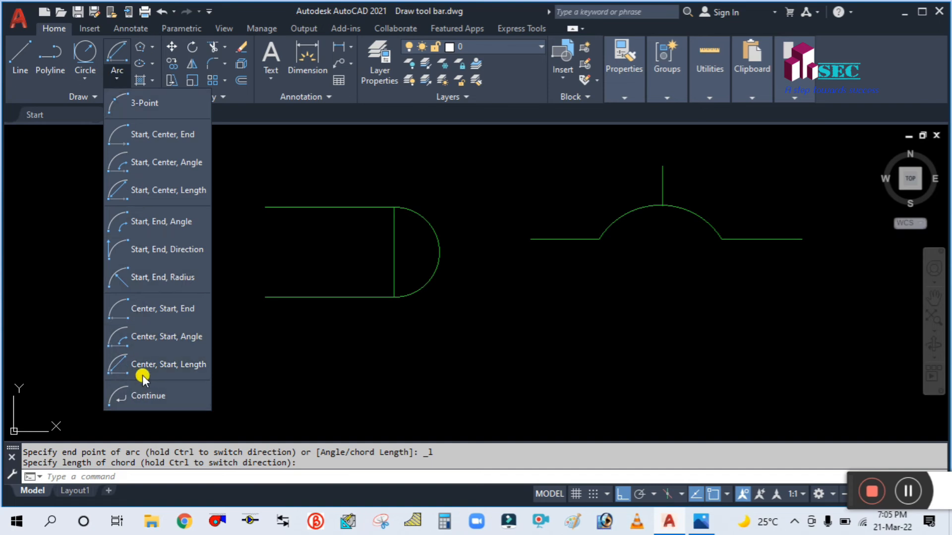
{"action": "left_click", "coordinate": [147, 392]}
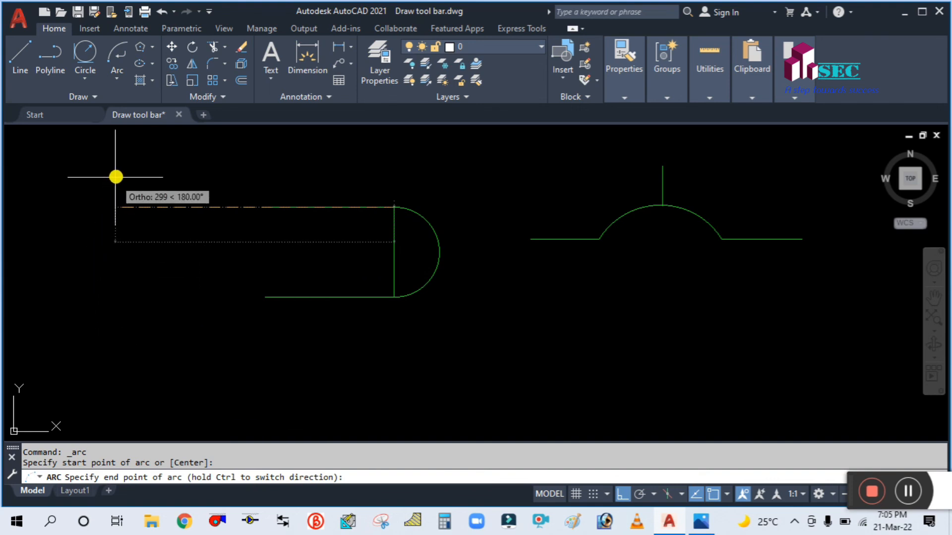
{"action": "left_click", "coordinate": [305, 297]}
{"action": "middle_click_drag", "start_coordinate": [278, 221], "coordinate": [214, 202]}
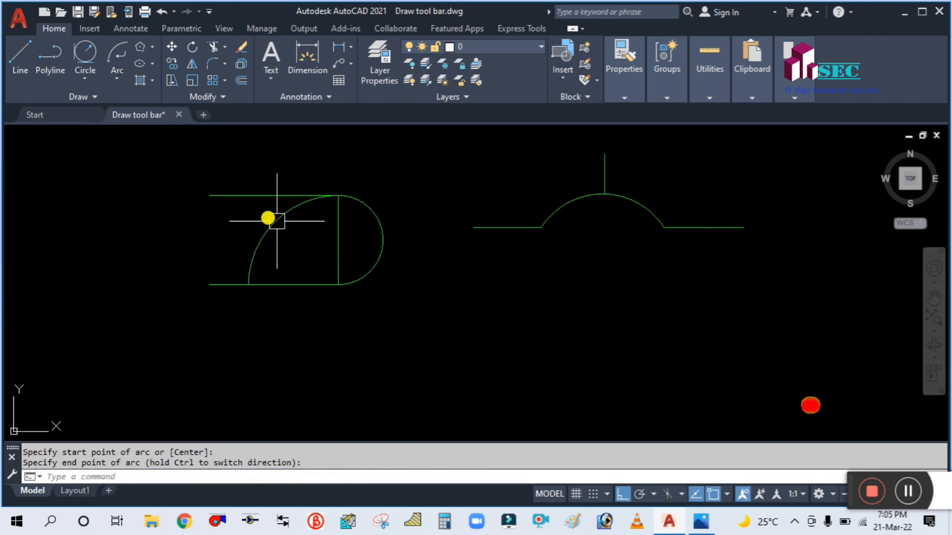
{"action": "middle_click_drag", "start_coordinate": [678, 301], "coordinate": [630, 285]}
{"action": "middle_click_drag", "start_coordinate": [410, 265], "coordinate": [433, 303]}
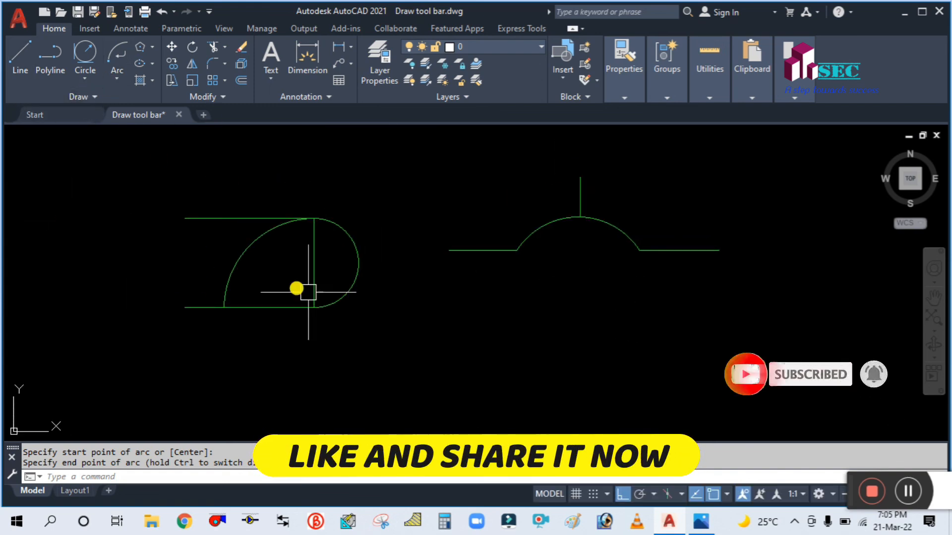
{"action": "scroll", "coordinate": [297, 221], "scroll_direction": "down", "scroll_amount": 4}
{"action": "scroll", "coordinate": [352, 247], "scroll_direction": "up", "scroll_amount": 4}
{"action": "mouse_move", "coordinate": [352, 246]}
{"action": "middle_mouse_down"}
{"action": "mouse_move", "coordinate": [385, 279]}
{"action": "mouse_move", "coordinate": [469, 291]}
{"action": "middle_mouse_up"}
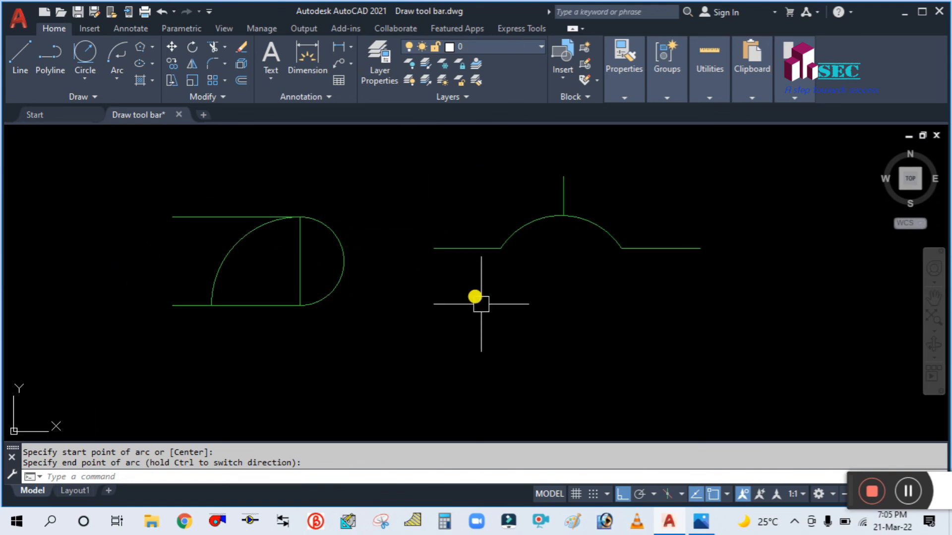
{"action": "mouse_move", "coordinate": [851, 489]}
{"action": "left_mouse_down"}
{"action": "mouse_move", "coordinate": [768, 465]}
{"action": "mouse_move", "coordinate": [853, 486]}
{"action": "left_mouse_up"}
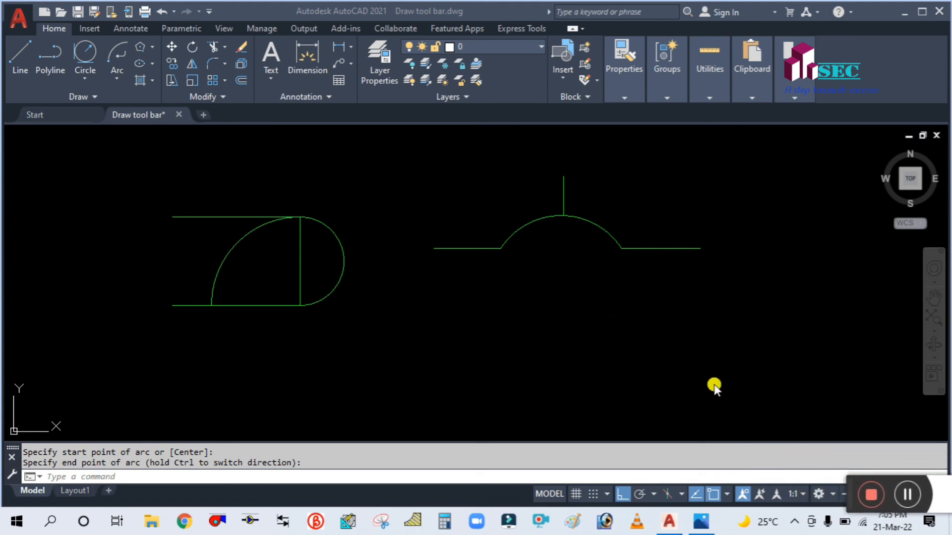
{"action": "left_click", "coordinate": [584, 357]}
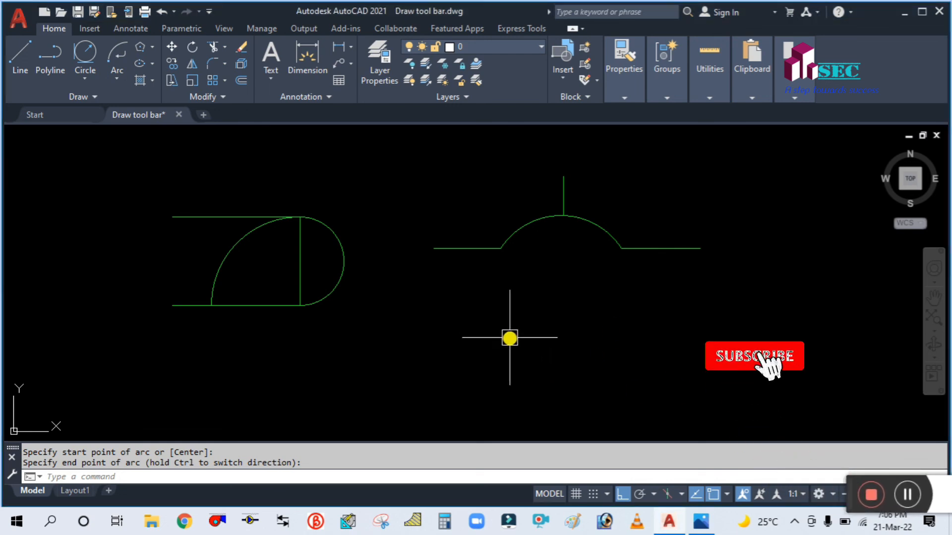
{"action": "middle_click_drag", "start_coordinate": [513, 334], "coordinate": [536, 346]}
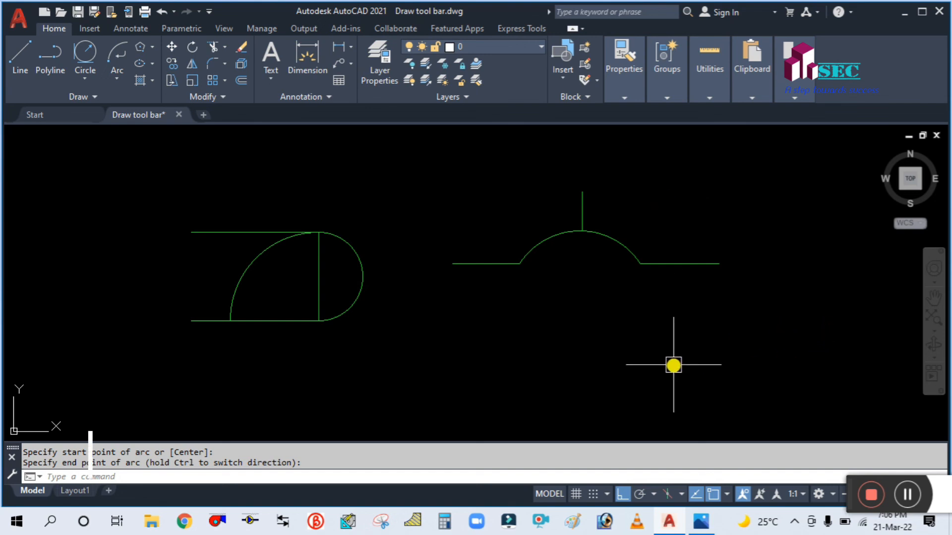
{"action": "left_click", "coordinate": [728, 385]}
{"action": "left_click", "coordinate": [665, 377]}
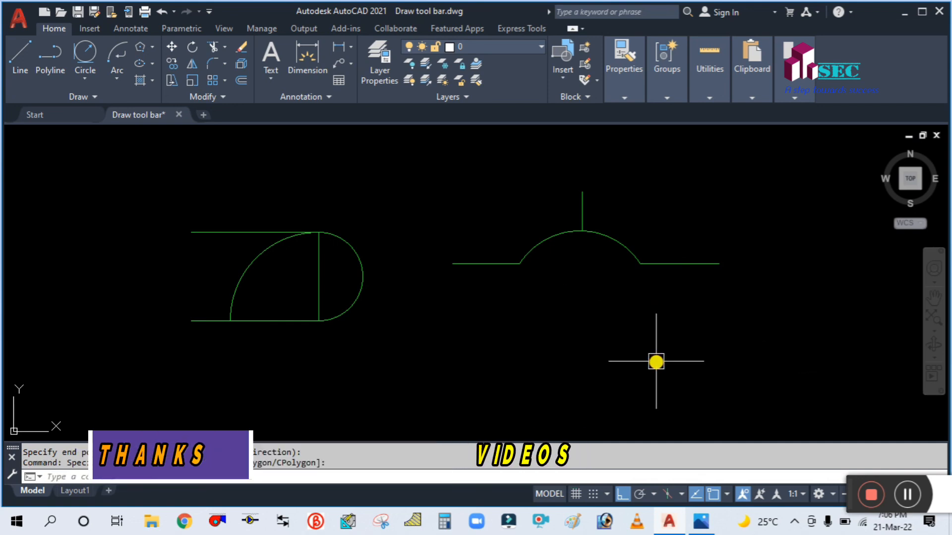